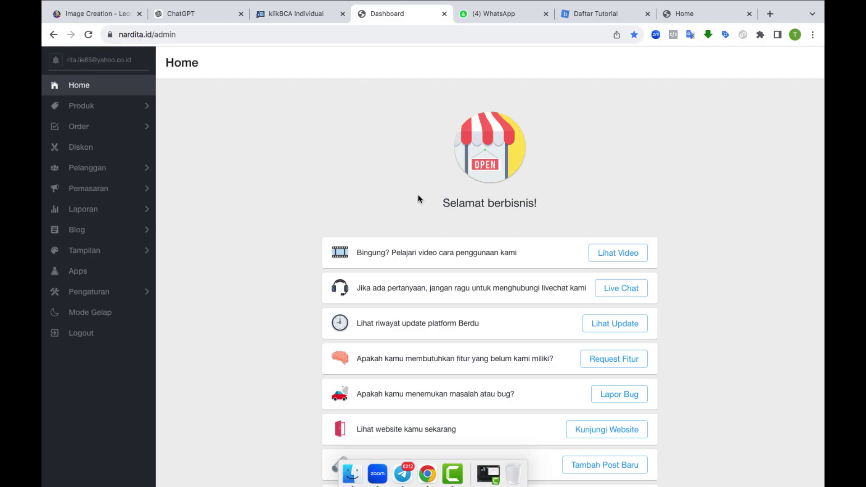
# Create a blank Google Docs document in a new browser tab
pyautogui.click(770, 13)
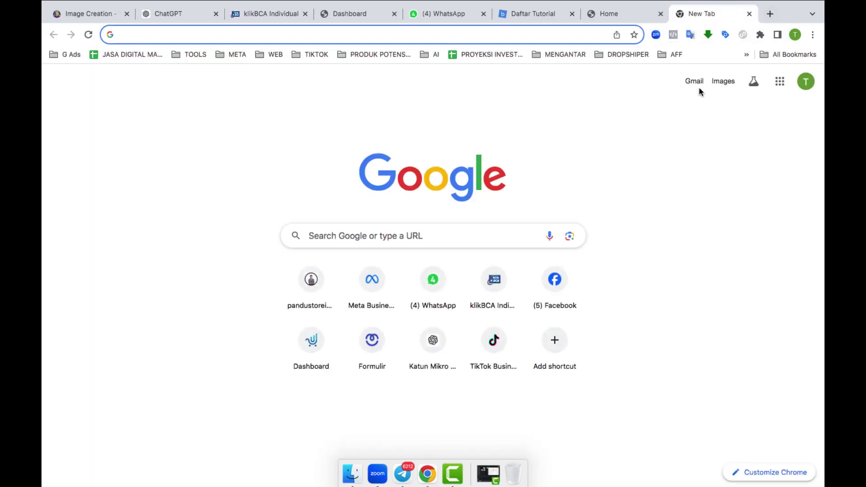
pyautogui.click(780, 81)
pyautogui.scroll(-10, 724, 247)
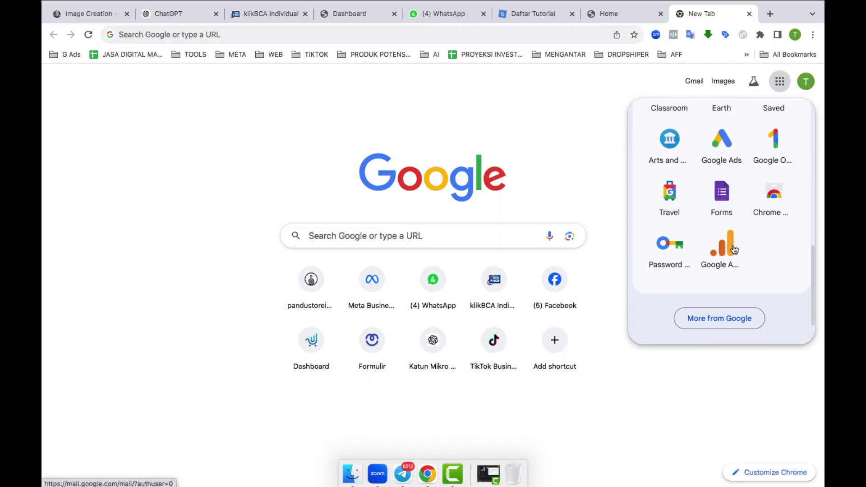
pyautogui.scroll(5, 726, 223)
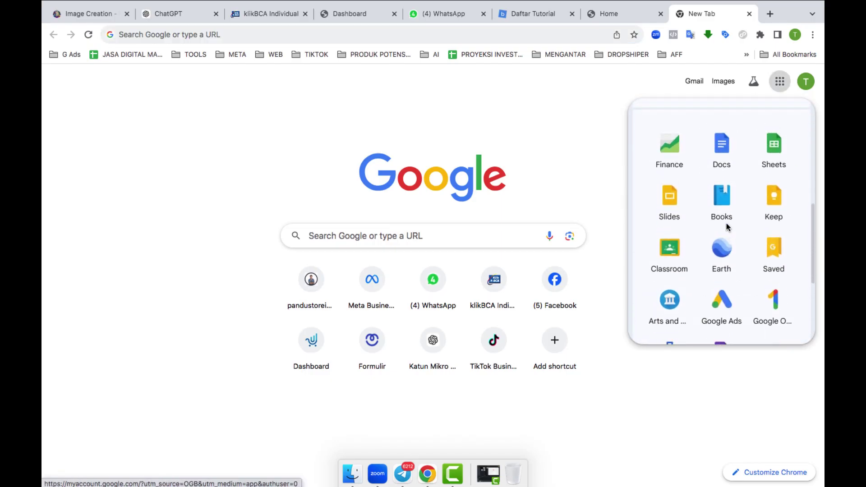
pyautogui.click(723, 201)
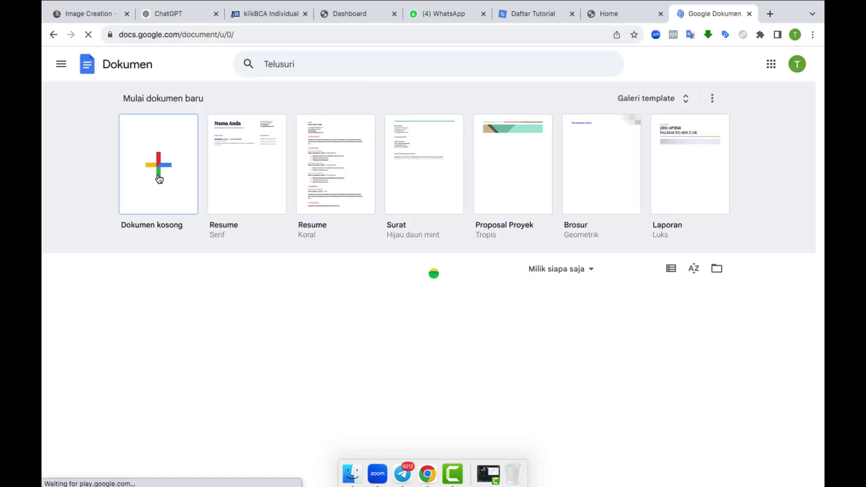
pyautogui.click(157, 176)
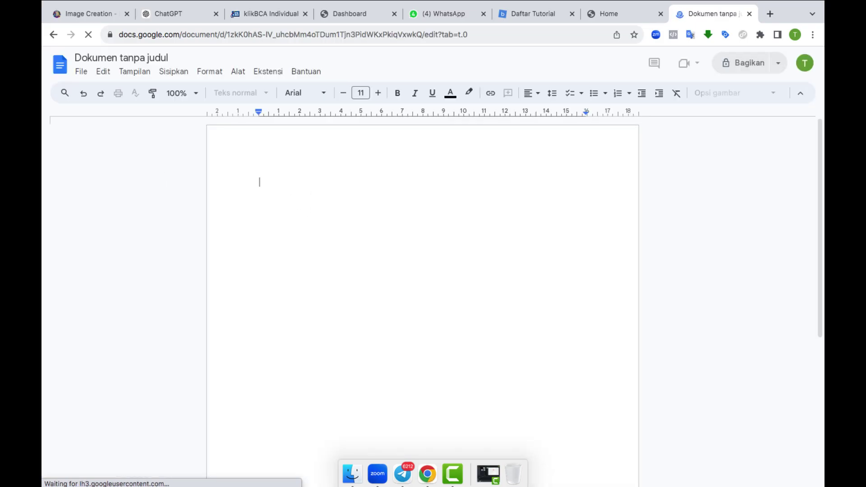
# Write "Website = Domain + Hosting" as the document's first line, dismissing the document tabs introduction
pyautogui.write('Wbsite')
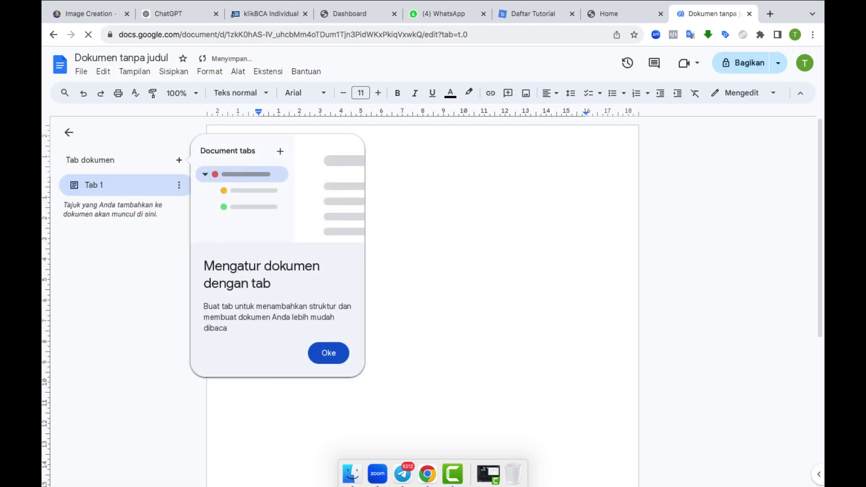
pyautogui.click(328, 353)
pyautogui.press('BackSpace')
pyautogui.press('BackSpace')
pyautogui.press('BackSpace')
pyautogui.press('BackSpace')
pyautogui.press('BackSpace')
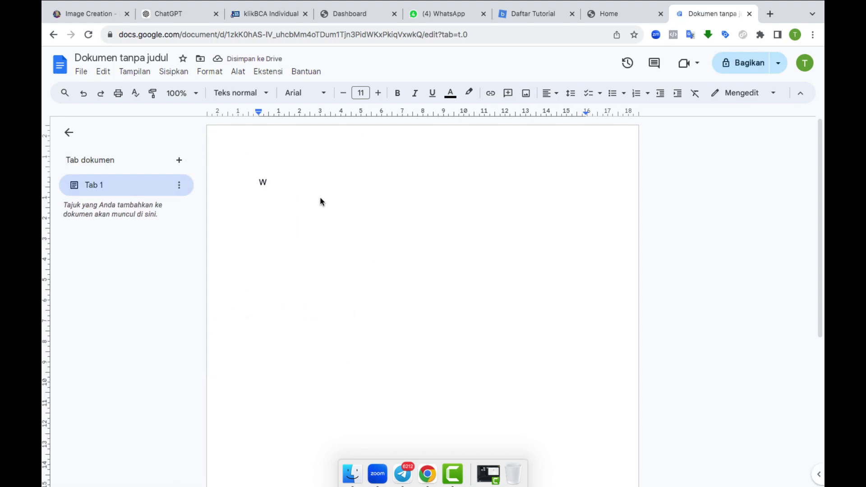
pyautogui.write('ebsi')
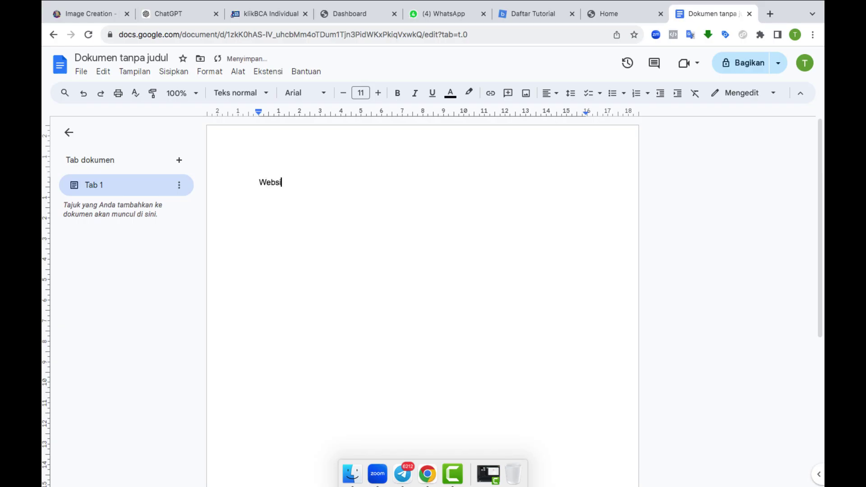
pyautogui.write('te =')
pyautogui.press('Return')
pyautogui.click(324, 185)
pyautogui.write('Domain + Hosting')
pyautogui.press('Return')
pyautogui.press('Return')
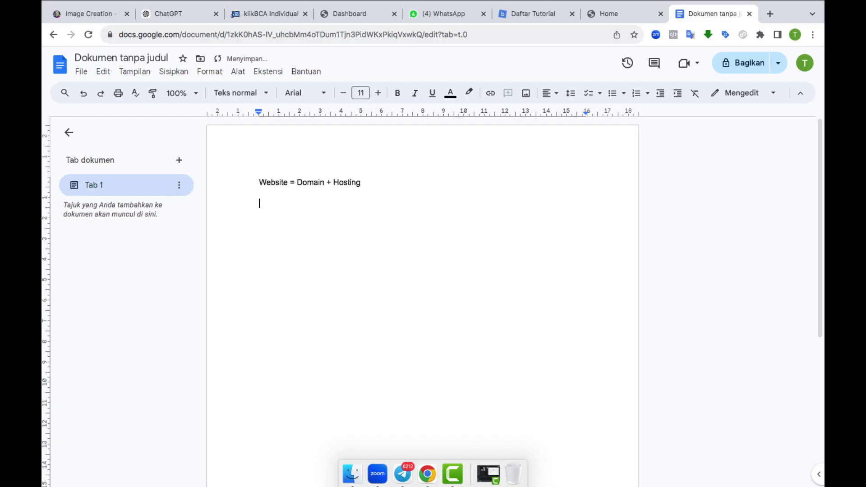
# Add the line "Berdu = Hosting" below the website formula, leaving a blank line between them
pyautogui.write('Bed')
pyautogui.press('BackSpace')
pyautogui.write('rdu =')
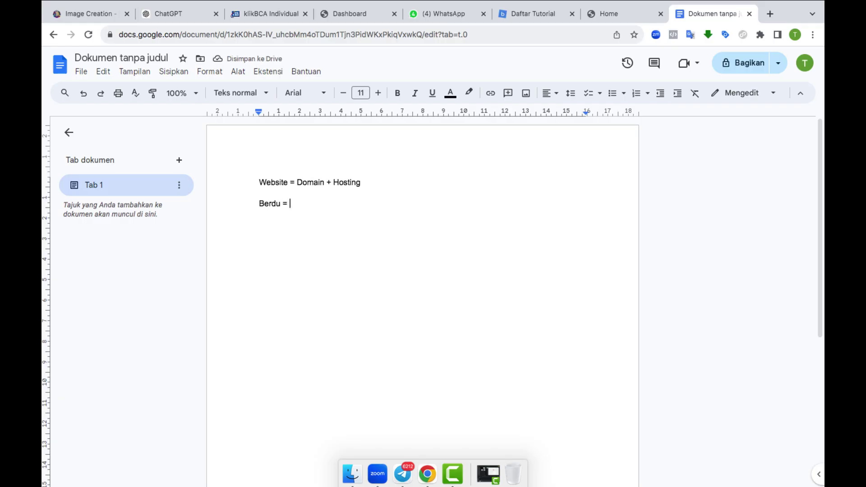
pyautogui.write(' Hosting')
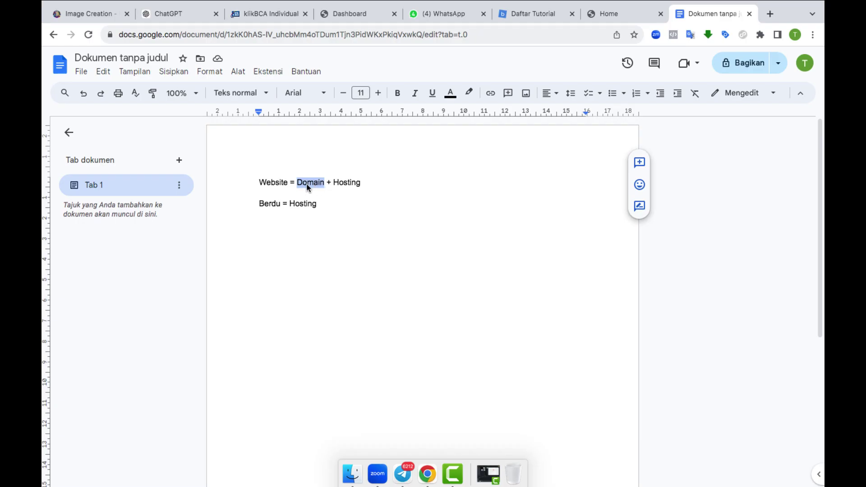
# Append "= bulanan" to the end of the Berdu line, using the suggested spelling correction
pyautogui.doubleClick(268, 206)
pyautogui.click(316, 205)
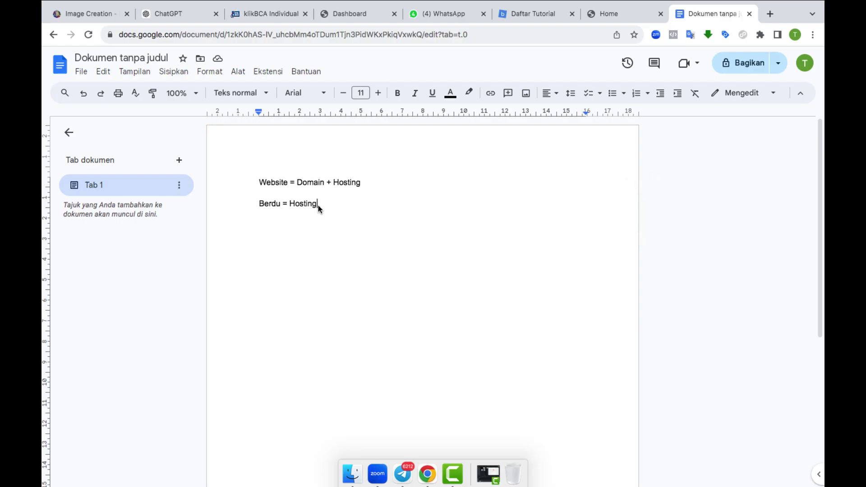
pyautogui.write('= buln')
pyautogui.press('BackSpace')
pyautogui.write('ann')
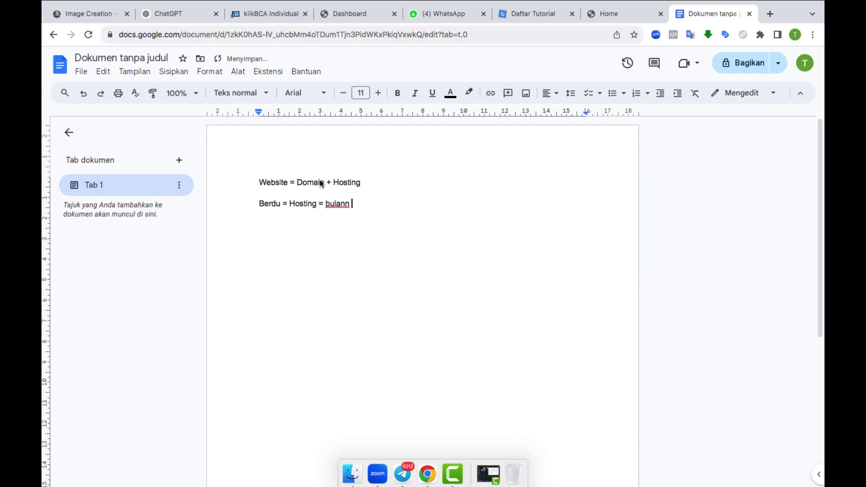
pyautogui.click(346, 206)
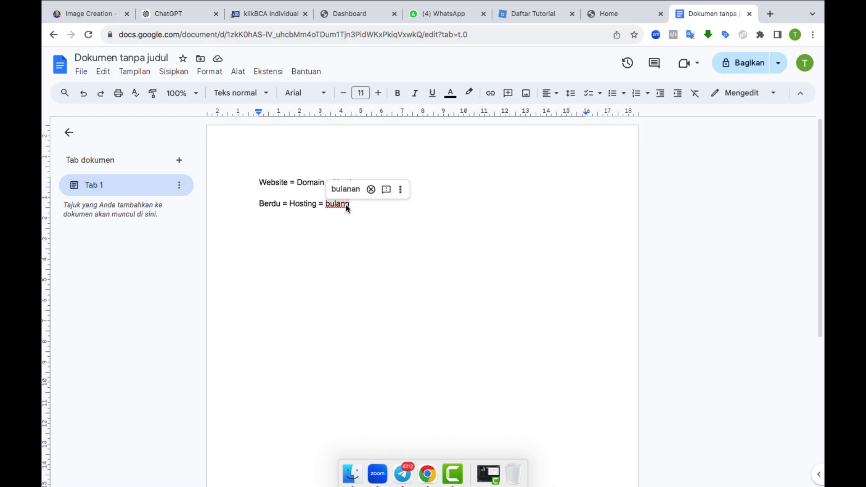
pyautogui.click(346, 189)
# Open the Harga pricing page on the Berdu website to view its packages
pyautogui.click(517, 13)
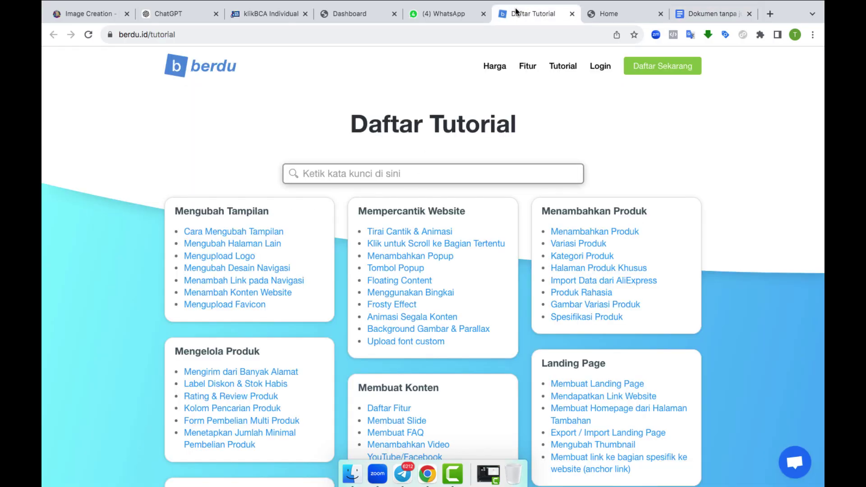
pyautogui.click(496, 70)
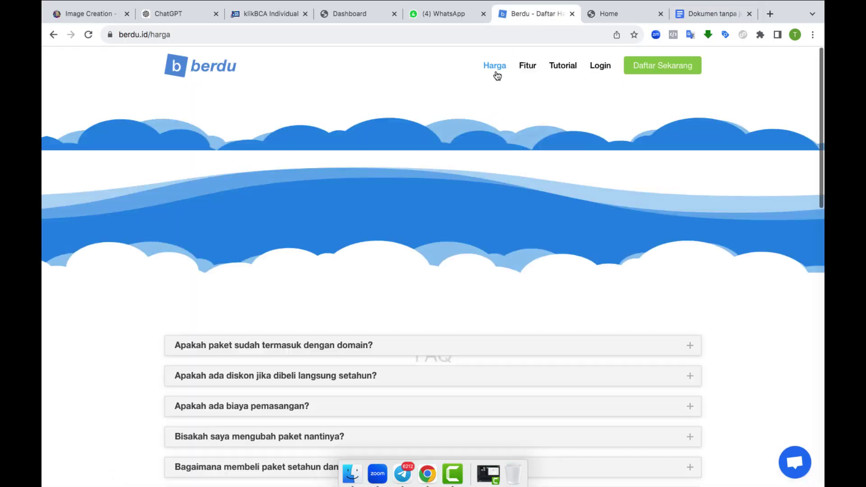
pyautogui.scroll(-1, 216, 243)
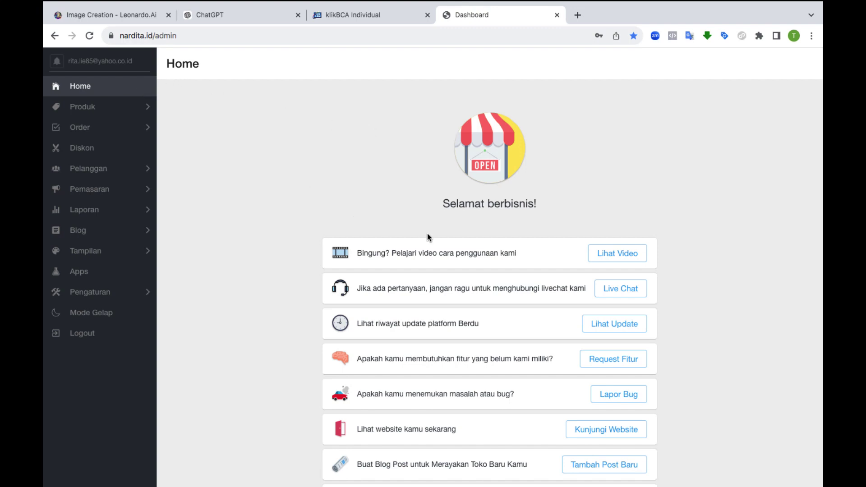
# Open Berdu's video tutorial list from the store dashboard and review its design, product, content and landing page topics
pyautogui.click(601, 259)
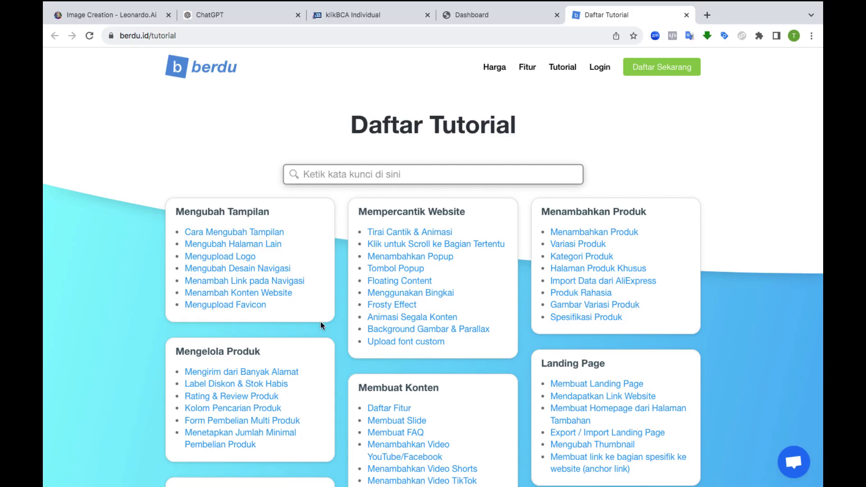
pyautogui.scroll(-1, 321, 325)
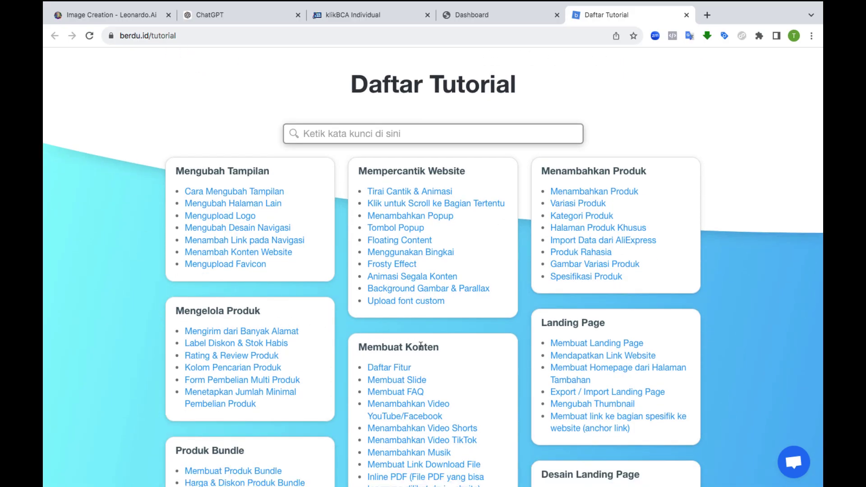
pyautogui.scroll(-1, 431, 349)
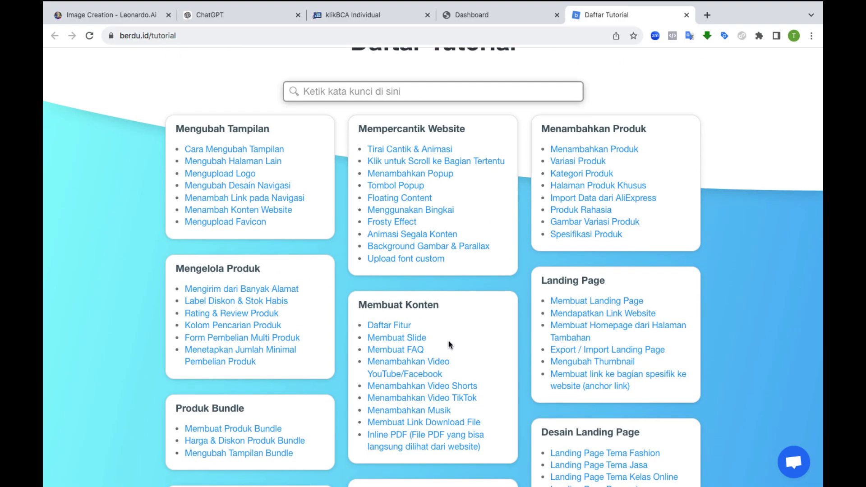
pyautogui.scroll(-1, 470, 361)
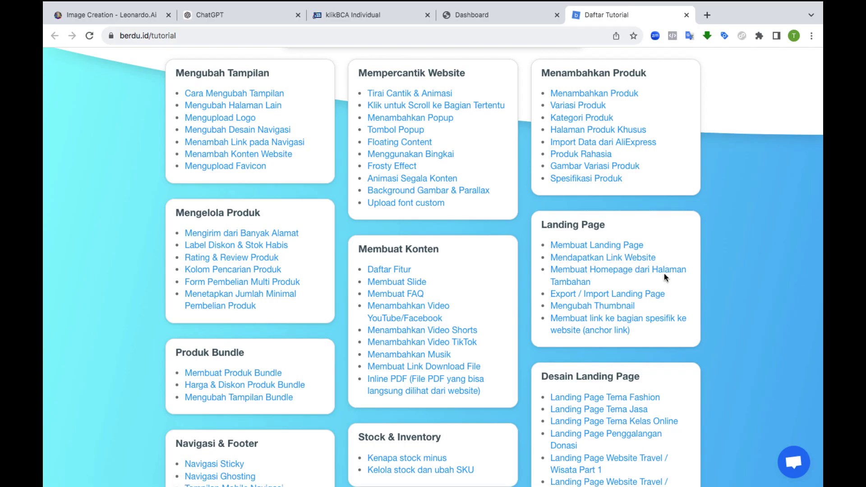
pyautogui.scroll(-1, 619, 279)
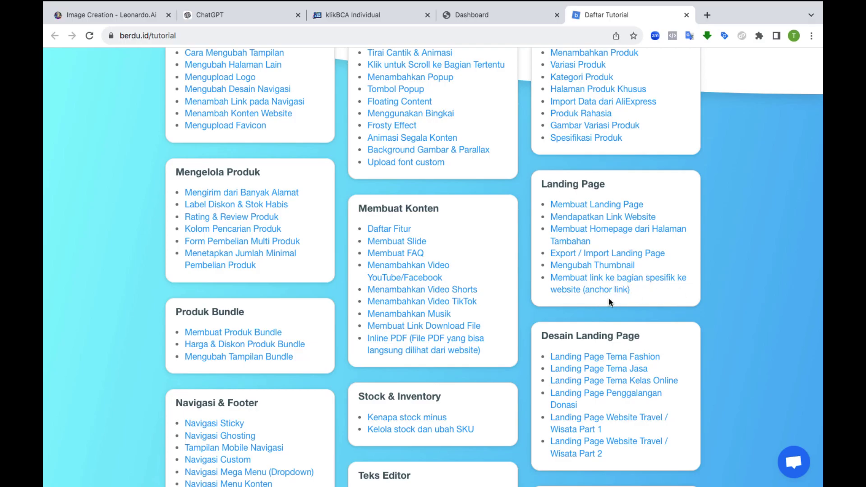
pyautogui.scroll(-1, 646, 300)
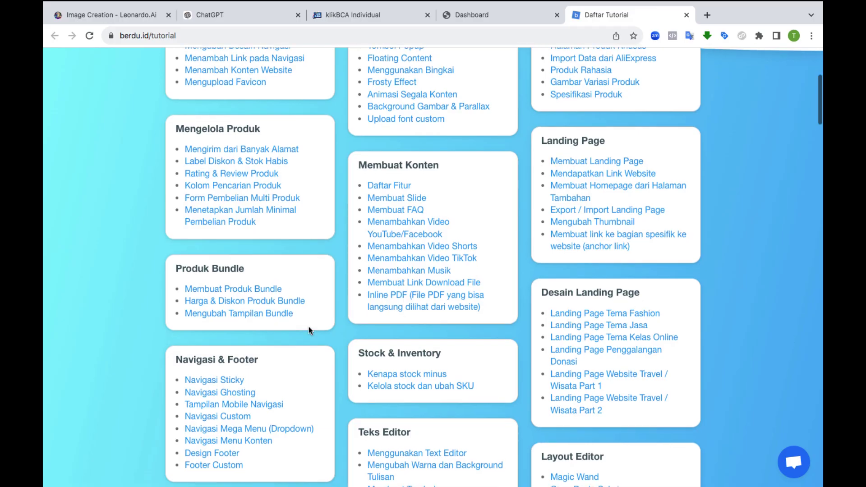
pyautogui.scroll(-5, 269, 335)
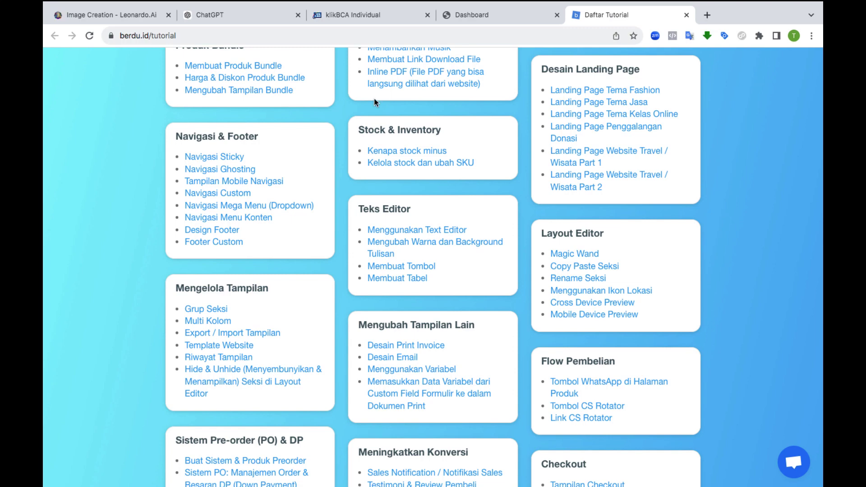
# Open the nardita.id storefront in a new browser tab to view the example shop
pyautogui.click(707, 15)
pyautogui.write('nardita.id')
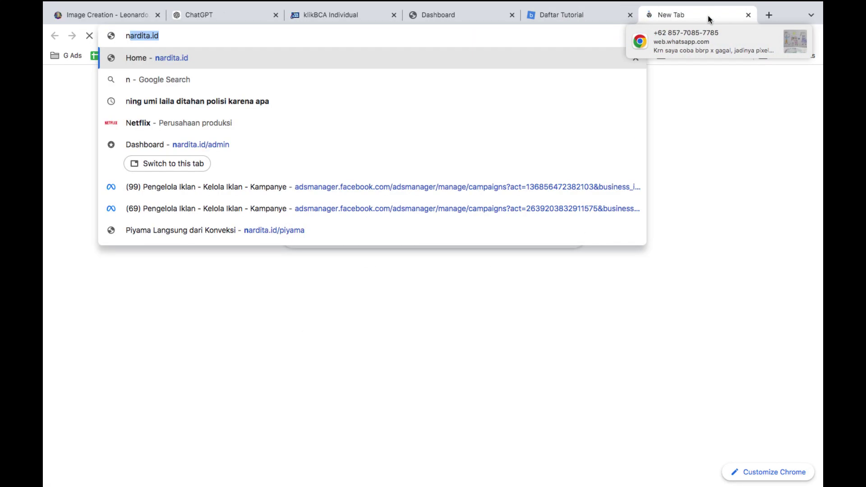
pyautogui.press('Return')
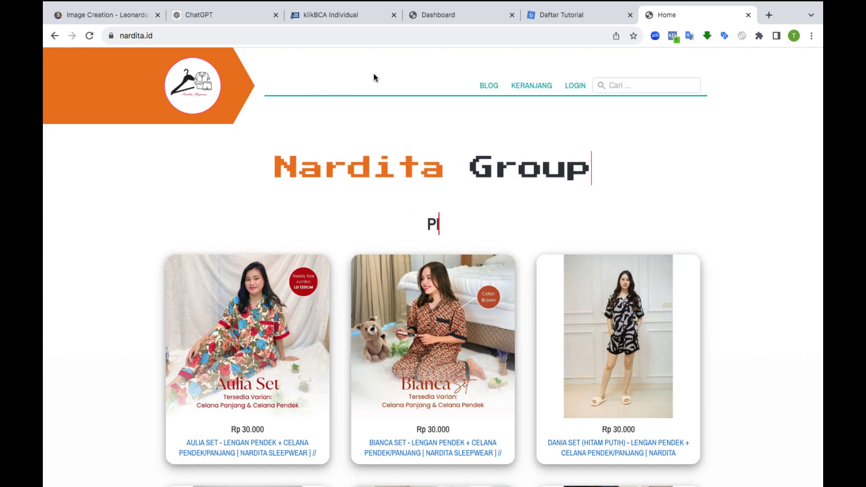
# Return to the Berdu tutorial list and examine the remaining topics, from layout and checkout to Facebook Pixel, domains and TikTok Ads
pyautogui.click(553, 14)
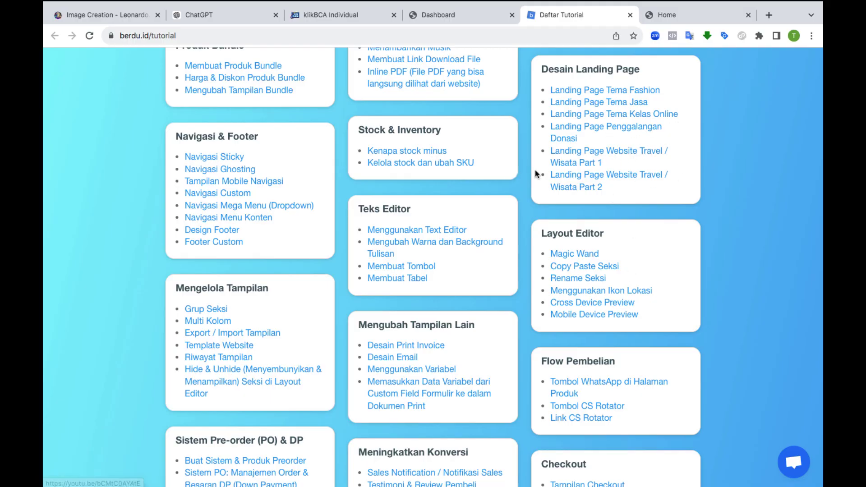
pyautogui.scroll(-5, 290, 305)
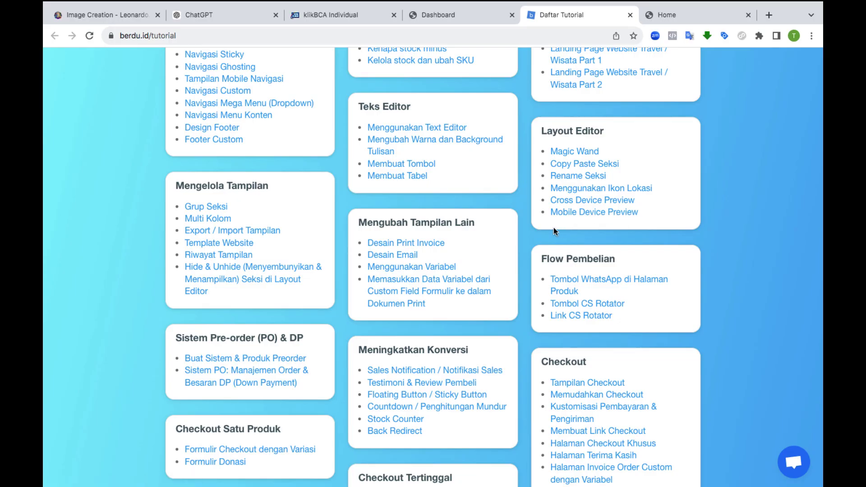
pyautogui.scroll(-5, 631, 212)
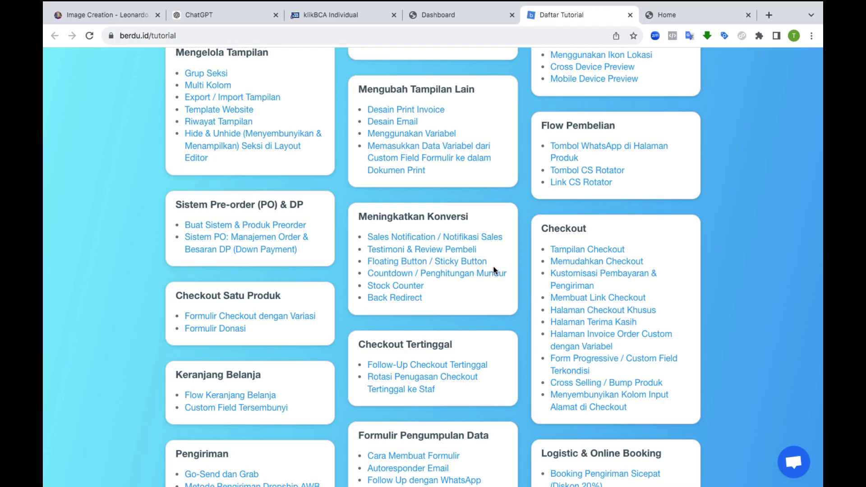
pyautogui.scroll(-2, 261, 233)
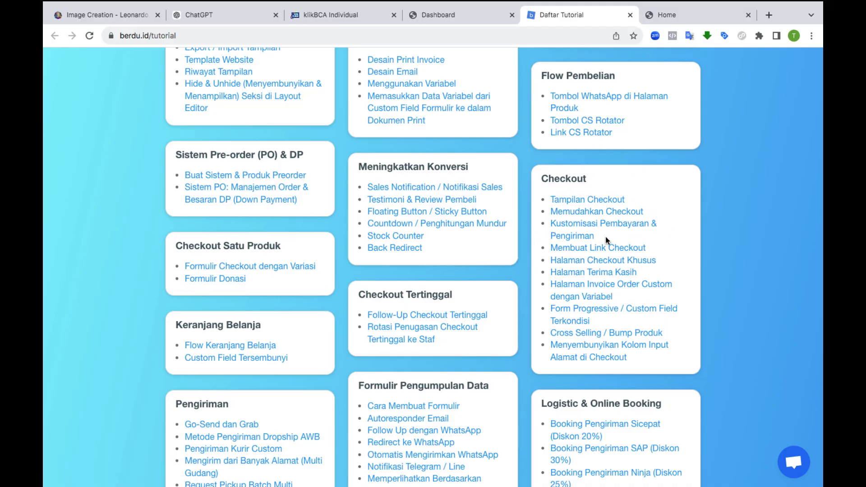
pyautogui.scroll(-3, 634, 248)
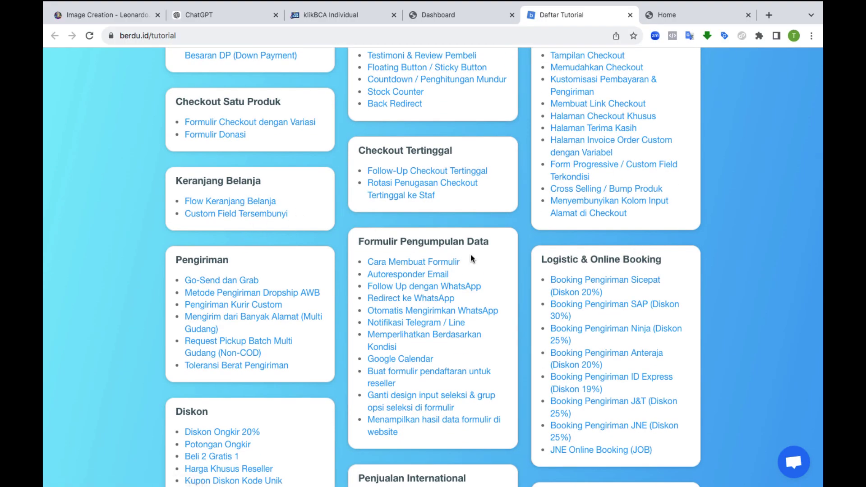
pyautogui.scroll(-7, 470, 258)
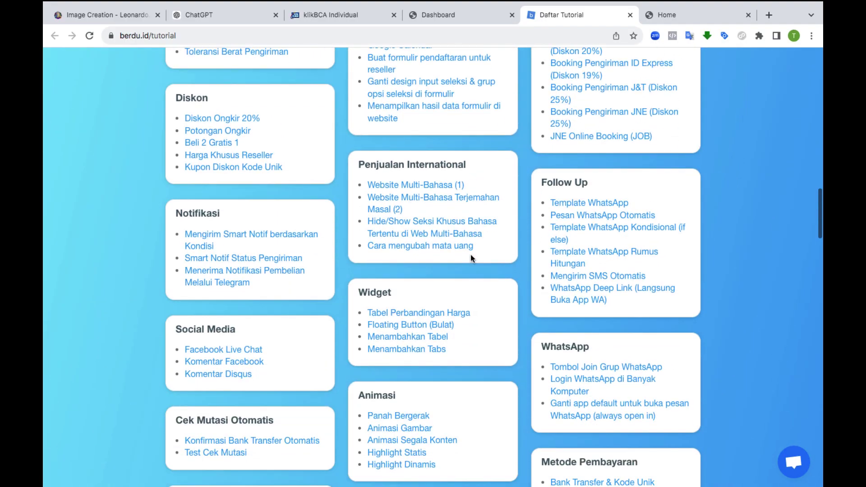
pyautogui.scroll(-12, 470, 257)
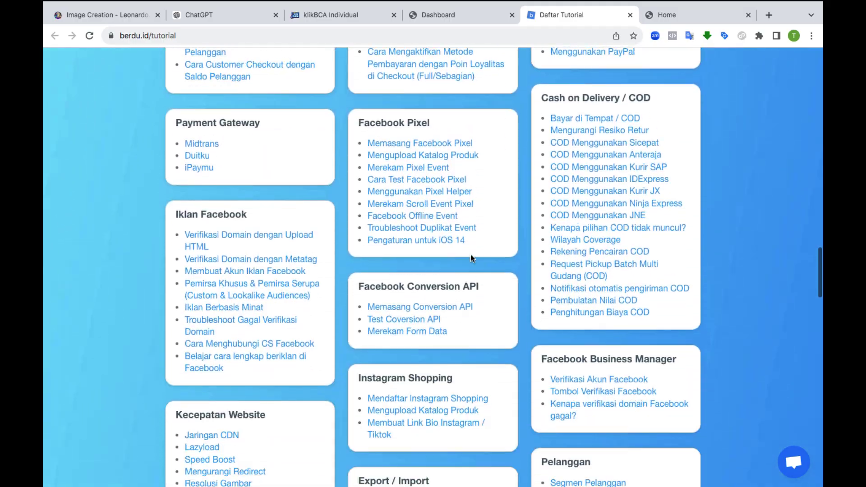
pyautogui.scroll(-17, 470, 256)
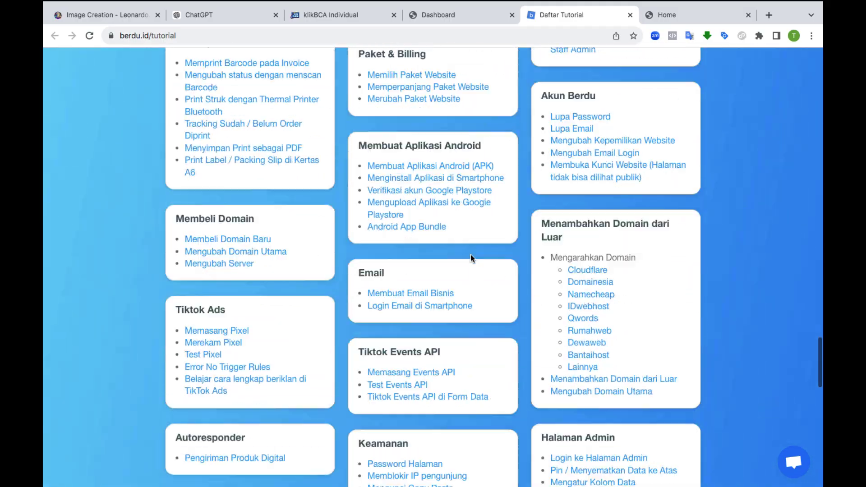
pyautogui.scroll(-5, 470, 258)
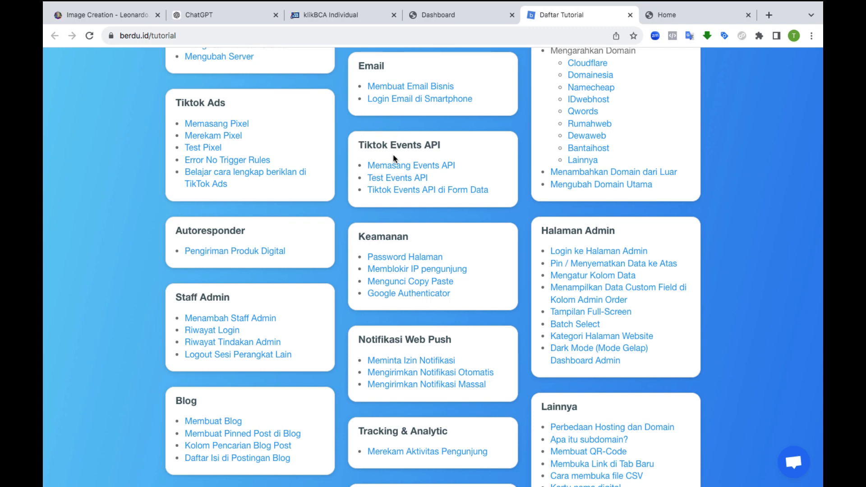
# Examine the remaining Berdu tutorial topics, from Autoresponder and Keamanan to Sistem Afiliasi, Shopee, Tokopedia and Omnichannel, and return to the start of the list
pyautogui.scroll(-3, 478, 165)
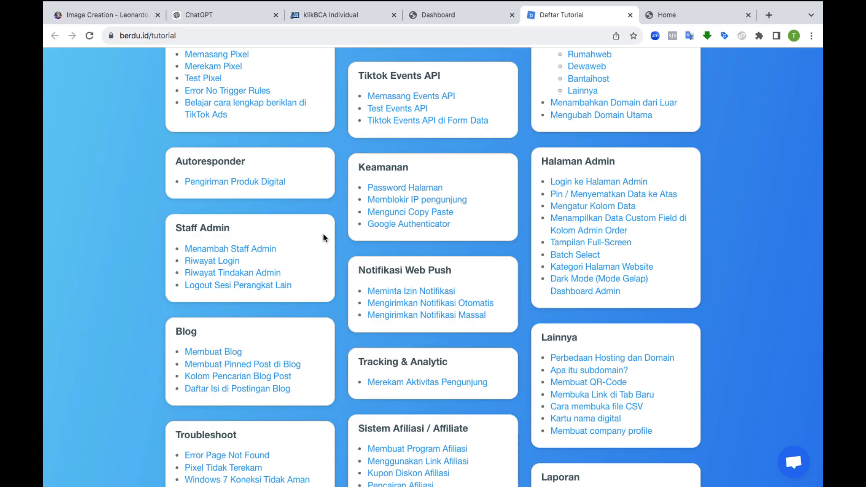
pyautogui.scroll(-5, 506, 197)
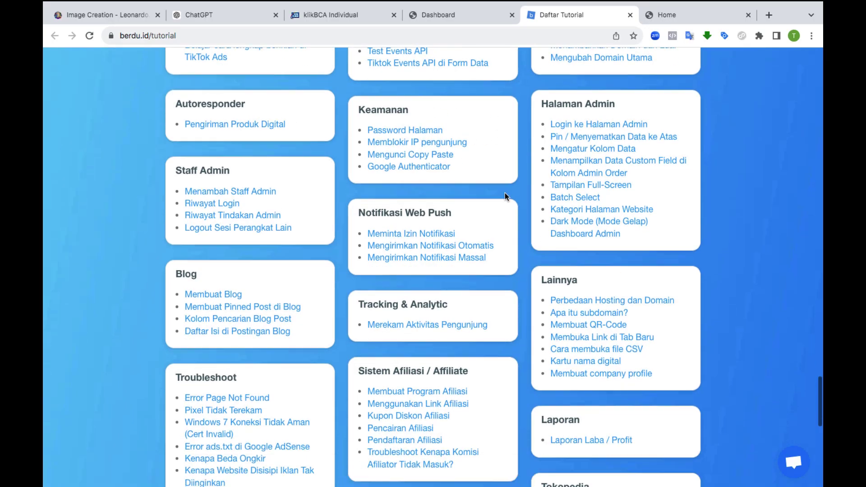
pyautogui.scroll(-5, 506, 197)
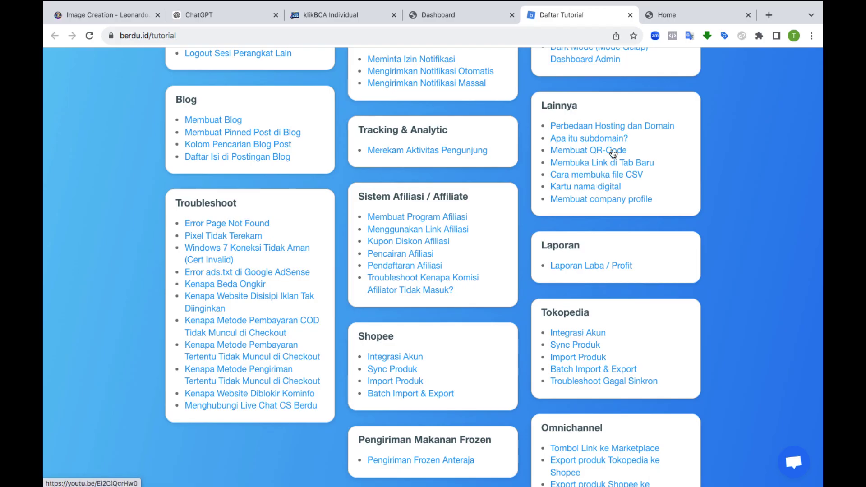
pyautogui.scroll(-1, 662, 199)
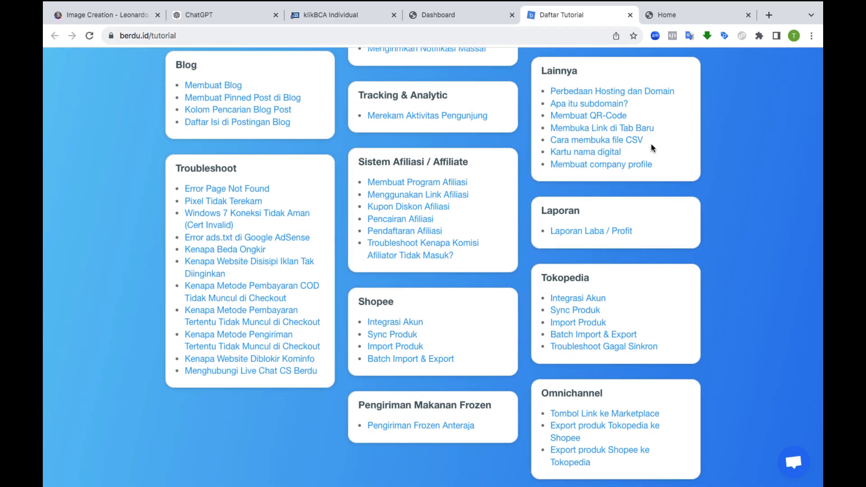
pyautogui.scroll(-4, 651, 143)
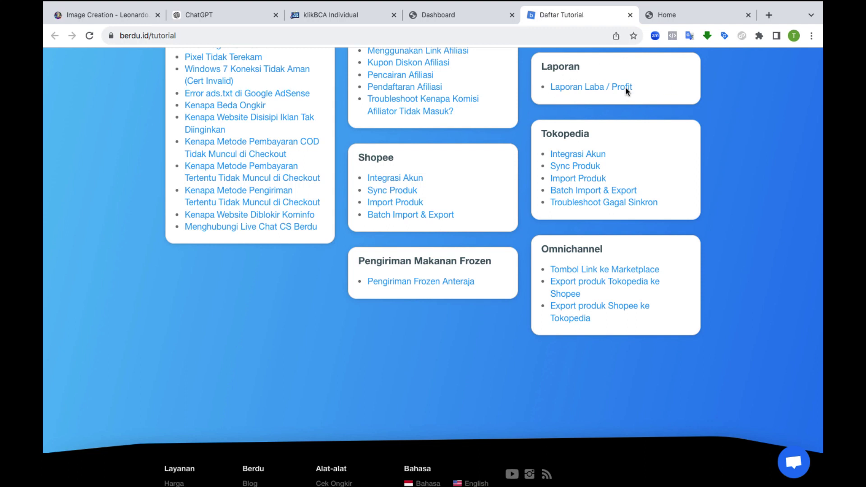
pyautogui.scroll(-1, 418, 208)
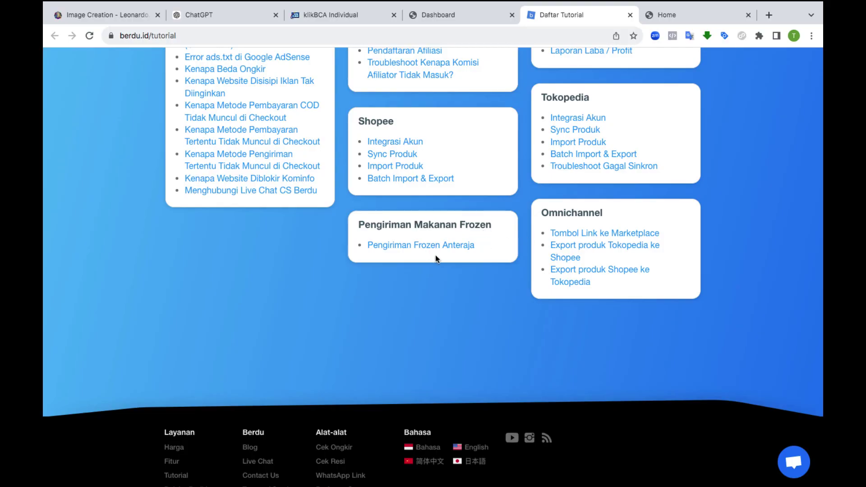
pyautogui.scroll(20, 478, 256)
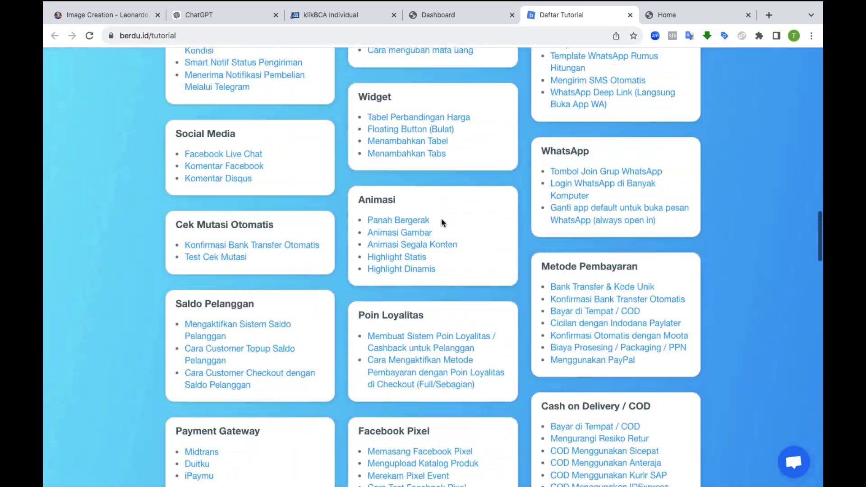
pyautogui.scroll(15, 441, 222)
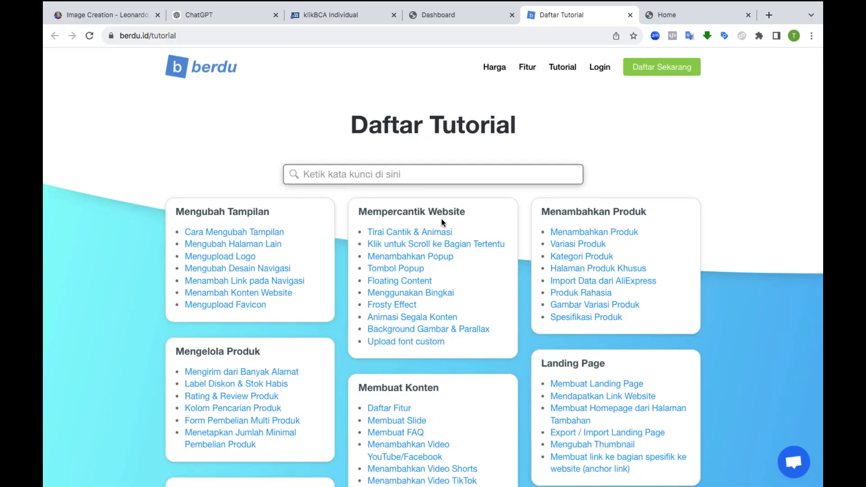
# Return to the store's admin dashboard and open a new product form from the product list
pyautogui.click(482, 14)
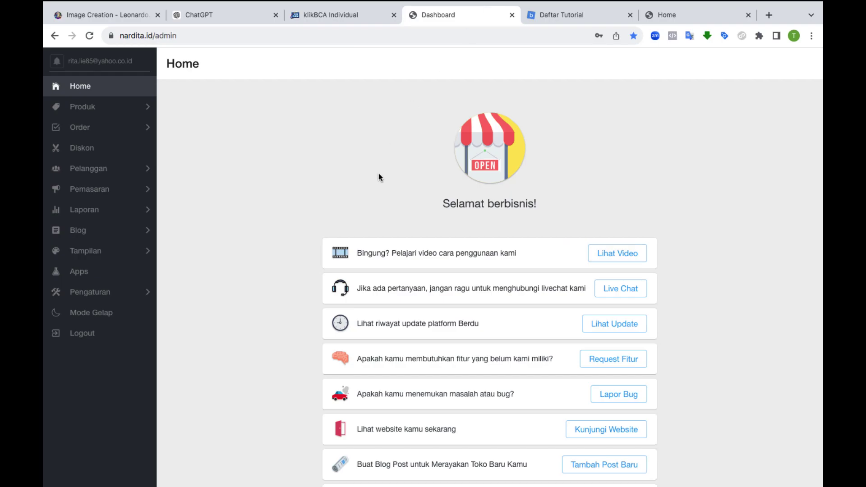
pyautogui.scroll(-2, 378, 174)
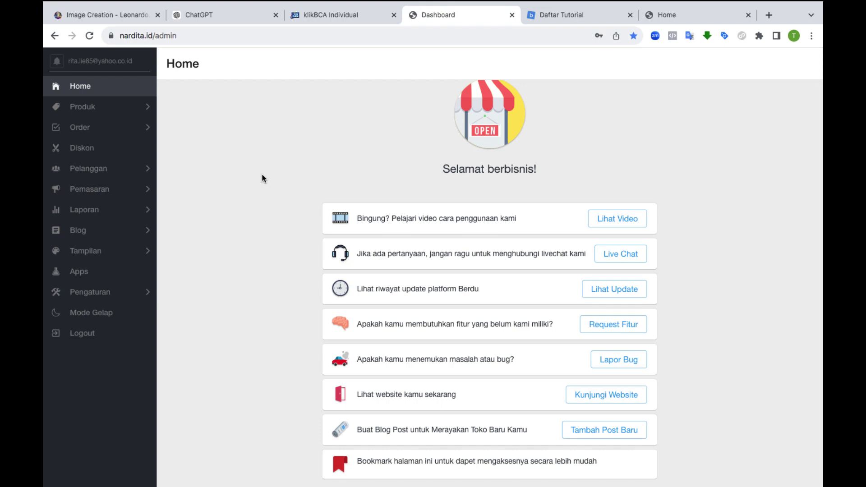
pyautogui.click(74, 108)
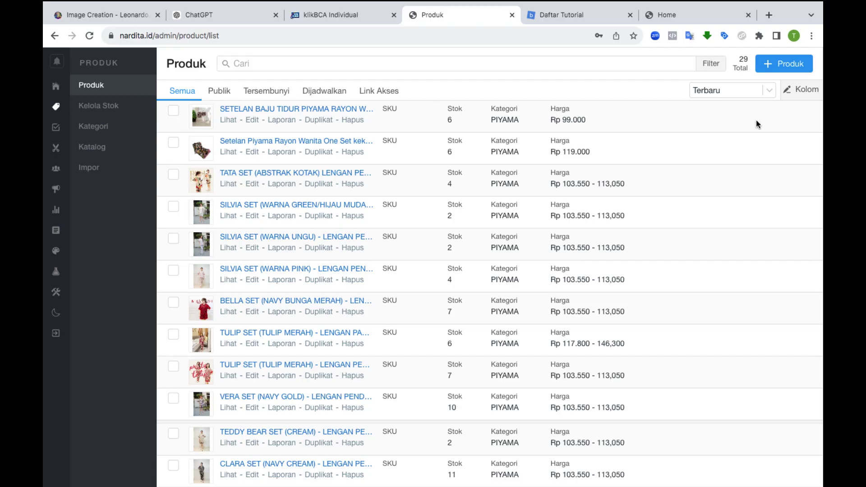
pyautogui.click(773, 67)
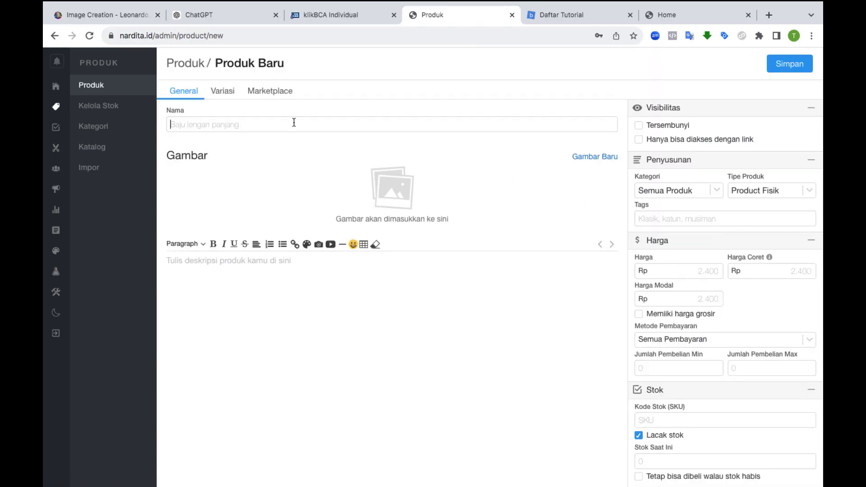
# Review the Marketplace, Variasi and General sections of the new product form, including the description area
pyautogui.click(260, 94)
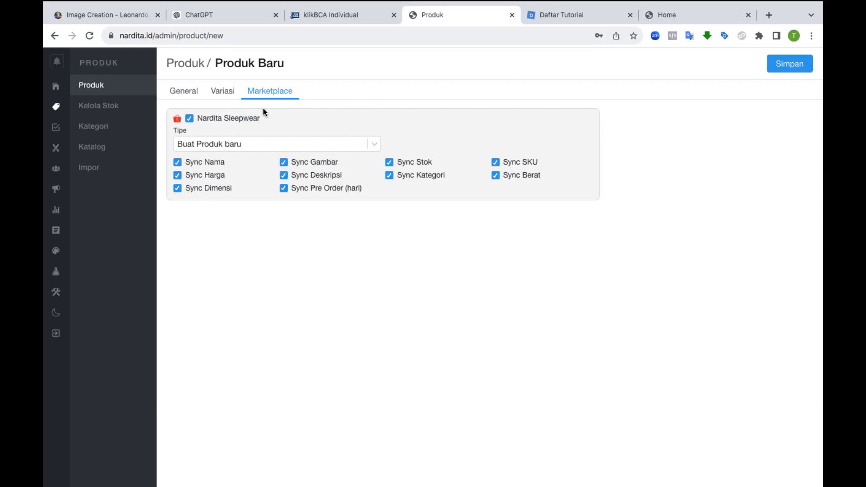
pyautogui.click(184, 97)
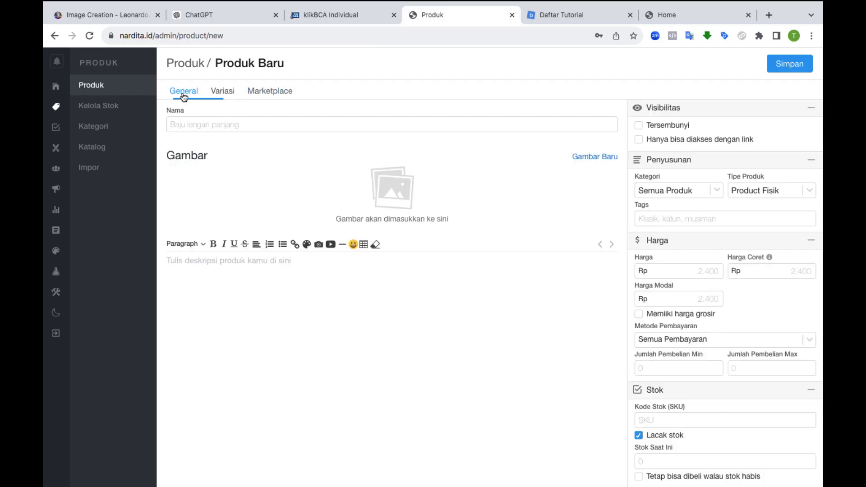
pyautogui.click(225, 92)
pyautogui.click(270, 95)
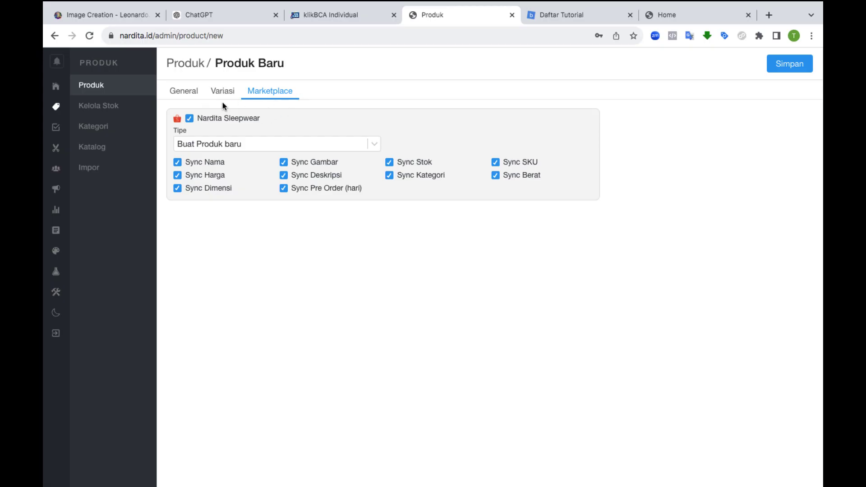
pyautogui.click(188, 96)
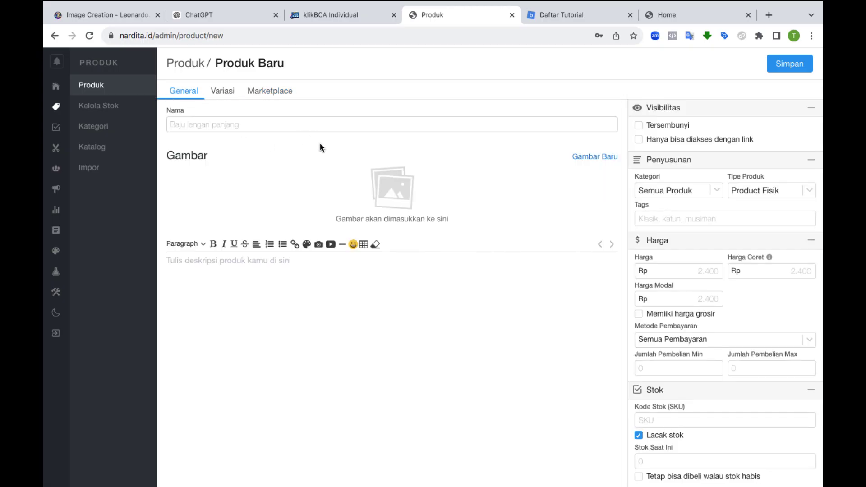
pyautogui.click(263, 264)
# View the product category choices and the Kategori Baru dialog, and close it without creating a category
pyautogui.click(673, 190)
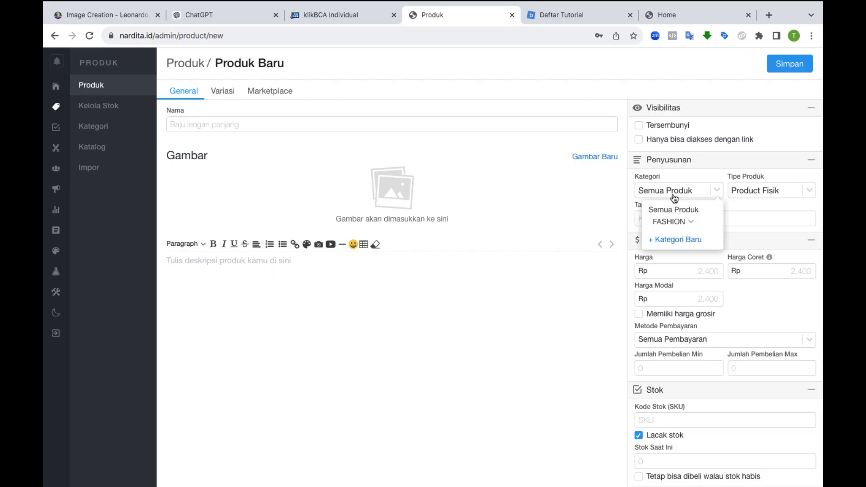
pyautogui.click(661, 262)
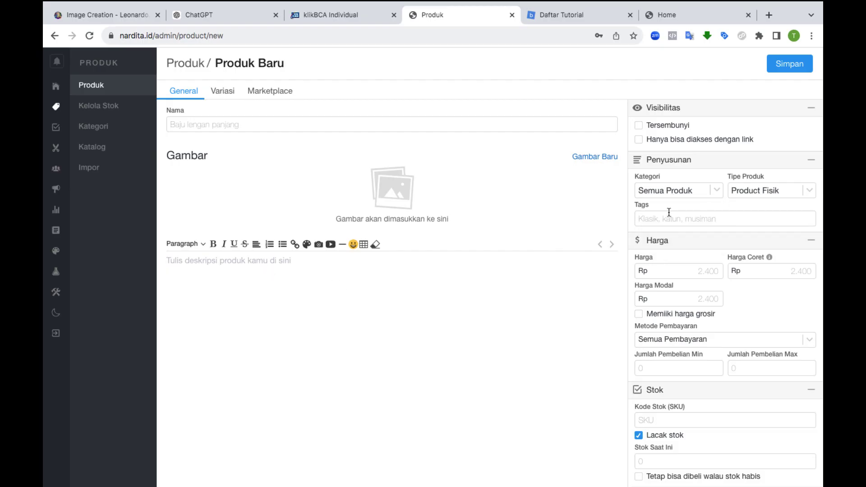
pyautogui.click(671, 194)
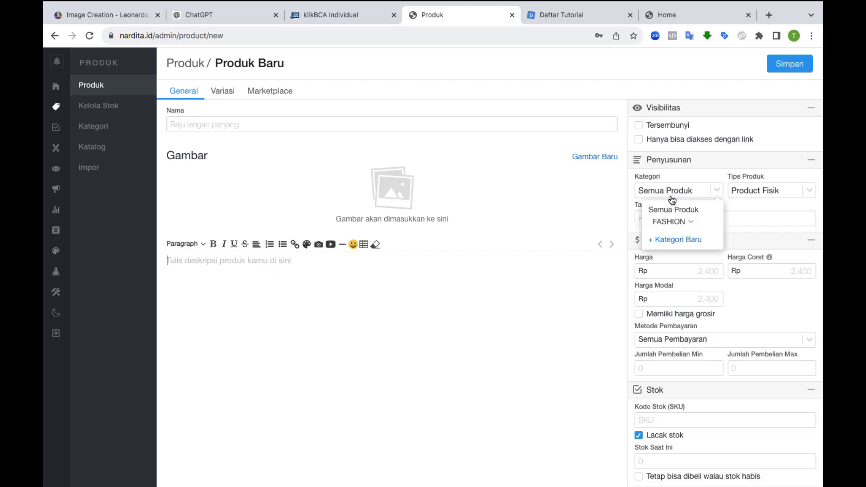
pyautogui.click(672, 239)
pyautogui.click(484, 300)
pyautogui.click(483, 299)
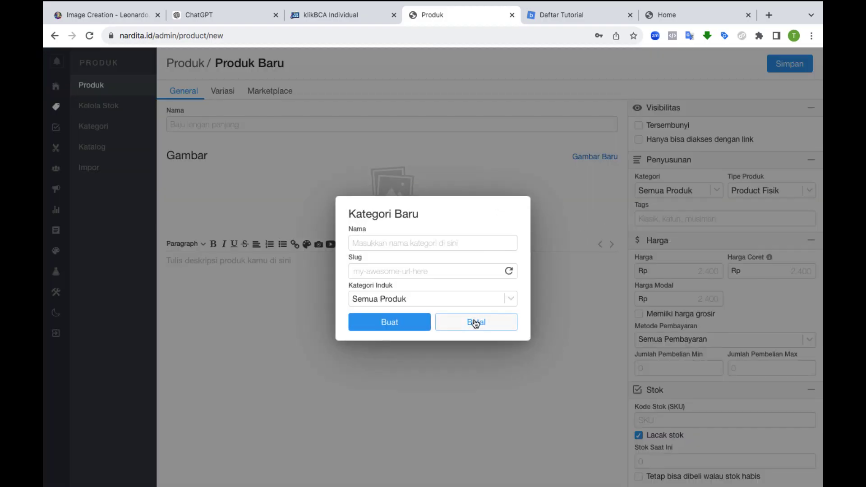
pyautogui.click(499, 325)
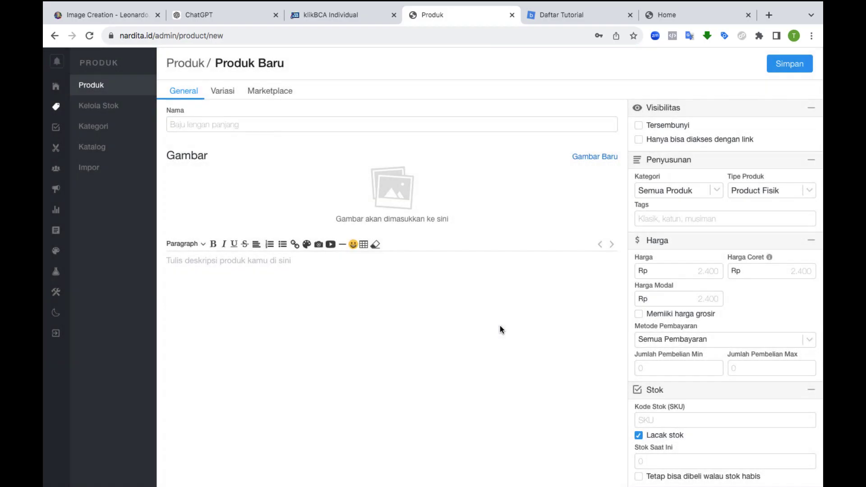
# Inspect the new product's type and category choices, its Harga and Harga Modal fields, and the payment method setting
pyautogui.click(777, 190)
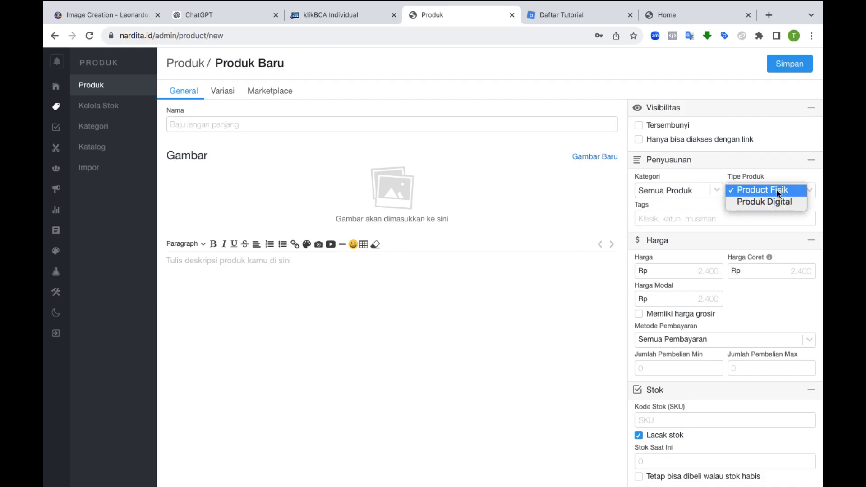
pyautogui.click(763, 160)
pyautogui.click(688, 190)
pyautogui.click(672, 312)
pyautogui.click(677, 271)
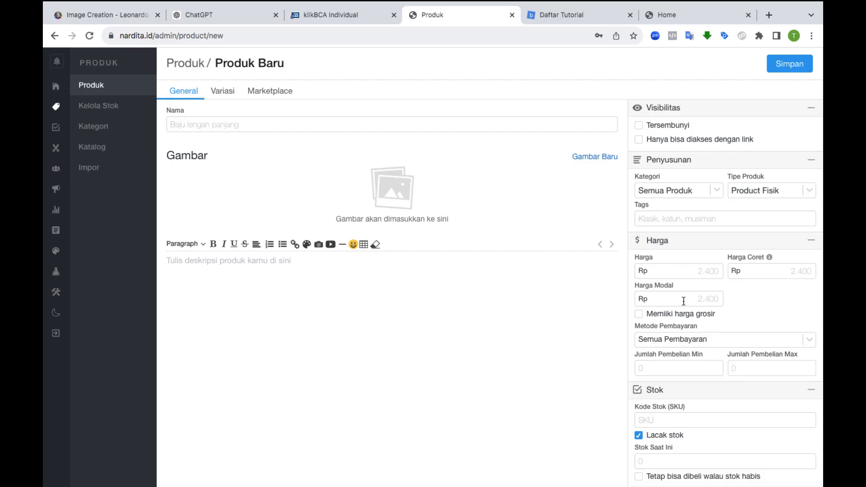
pyautogui.click(666, 301)
pyautogui.scroll(-3, 670, 302)
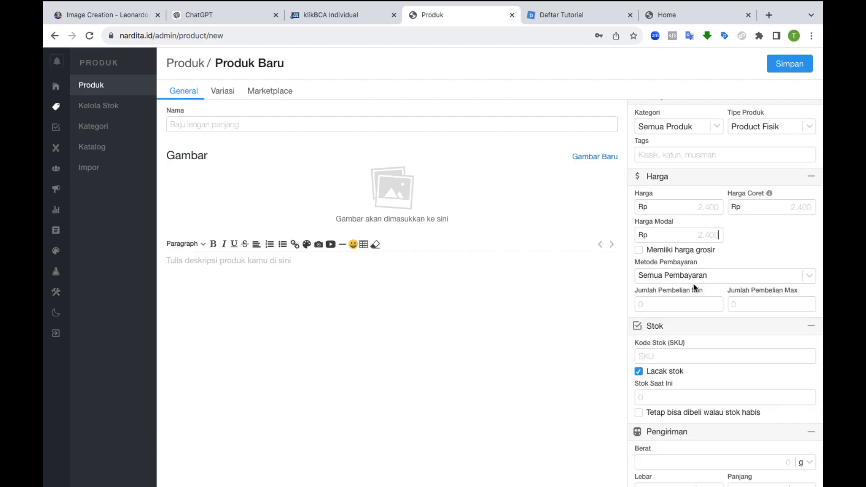
pyautogui.click(694, 282)
pyautogui.click(694, 277)
# Review the new product's stock, shipping and SEO settings, including the Berat field
pyautogui.scroll(-3, 774, 334)
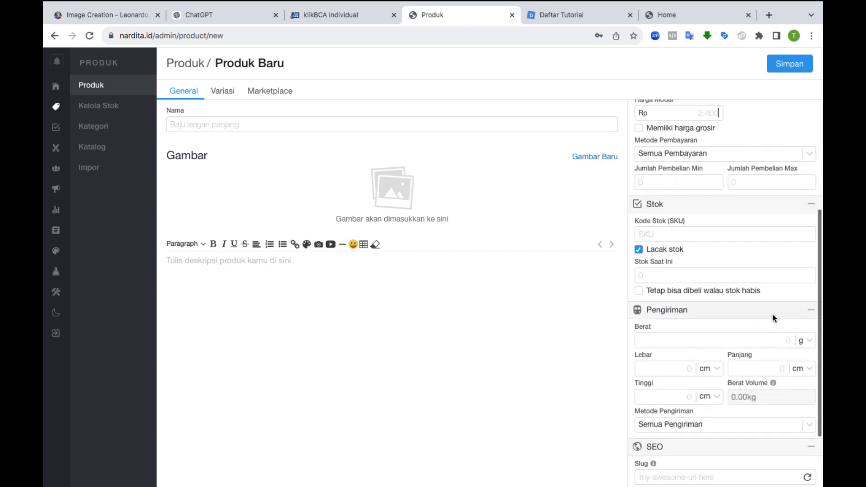
pyautogui.scroll(-1, 737, 223)
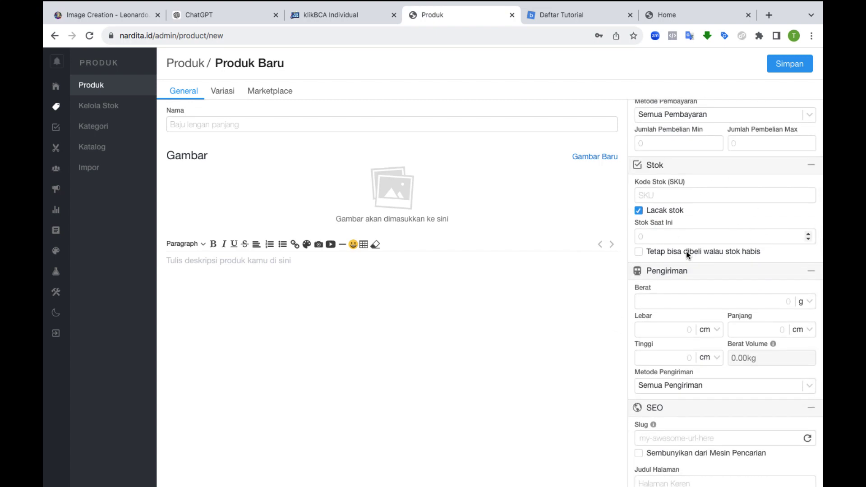
pyautogui.scroll(-1, 717, 271)
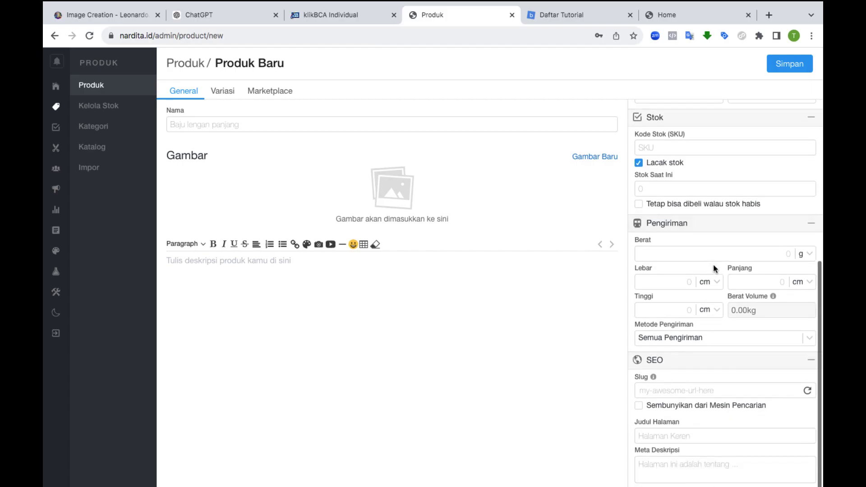
pyautogui.click(750, 258)
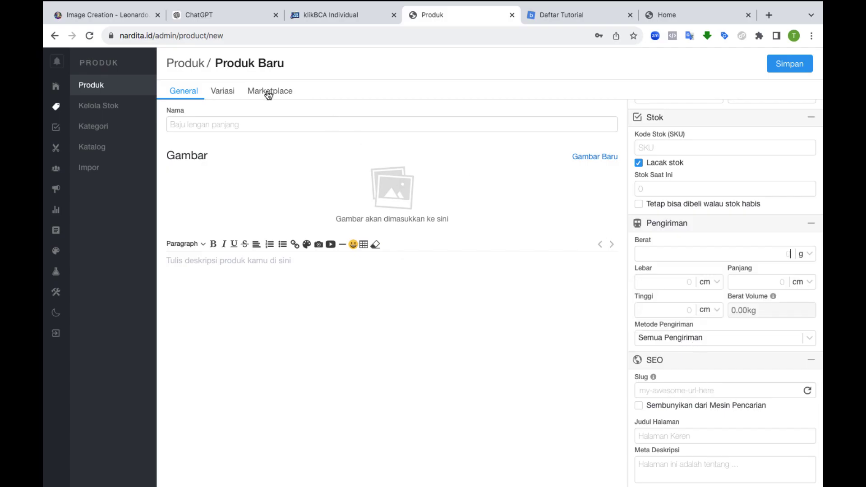
# Add a single variation group to the new product and try the Harga Bervariasi option, leaving it off
pyautogui.click(224, 91)
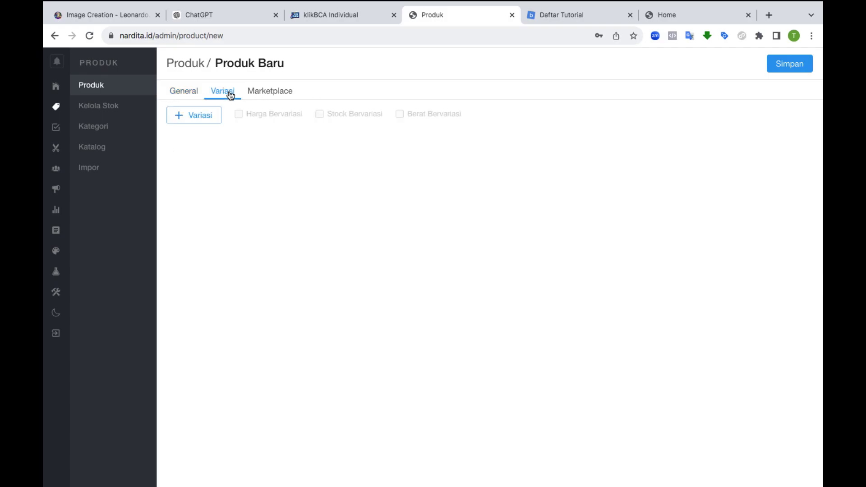
pyautogui.click(207, 118)
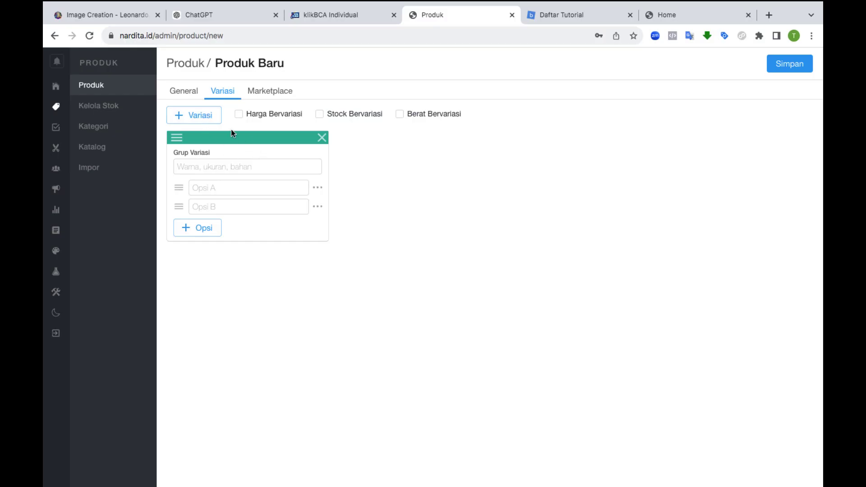
pyautogui.click(200, 117)
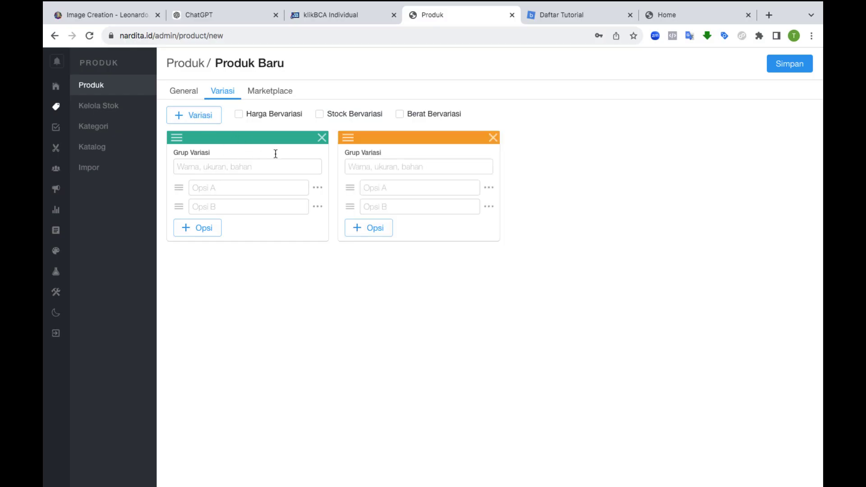
pyautogui.click(494, 139)
pyautogui.click(261, 117)
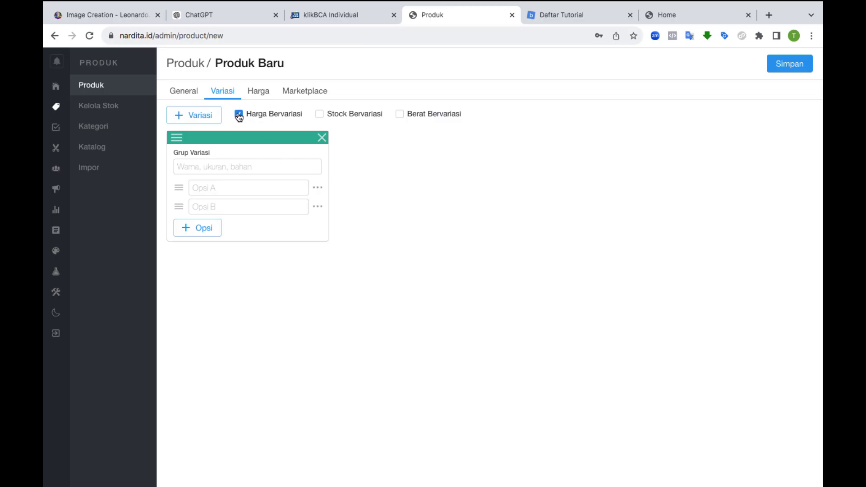
pyautogui.click(239, 116)
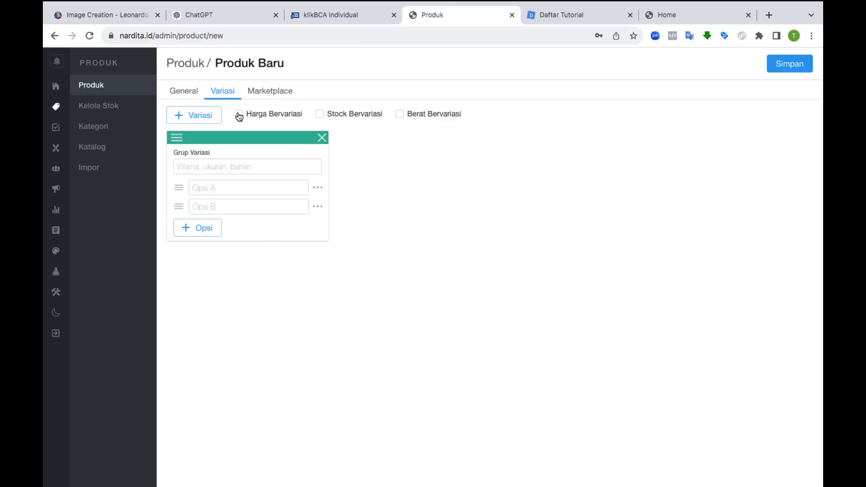
# Return to the new product's general settings, discard the unsaved form and review the stock list in Kelola Stok
pyautogui.click(191, 99)
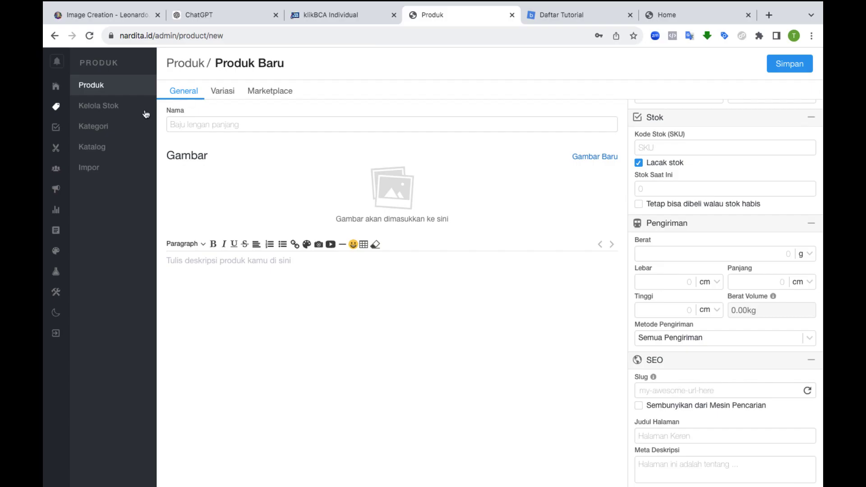
pyautogui.click(96, 108)
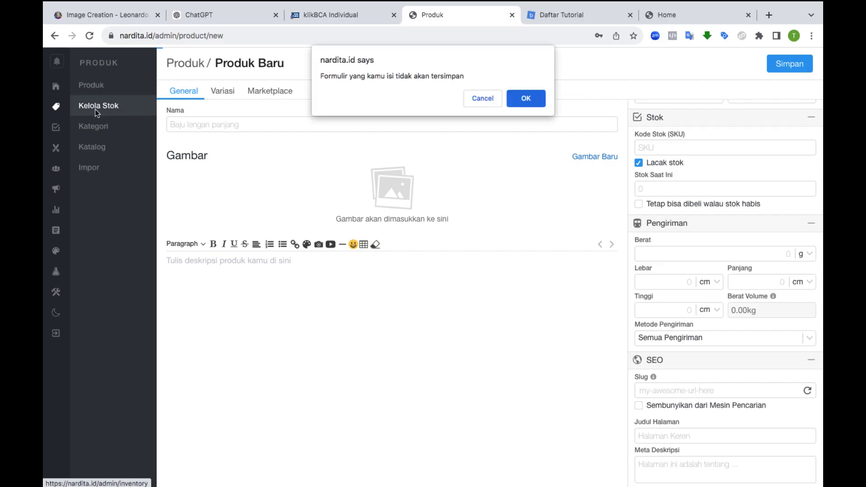
pyautogui.click(526, 99)
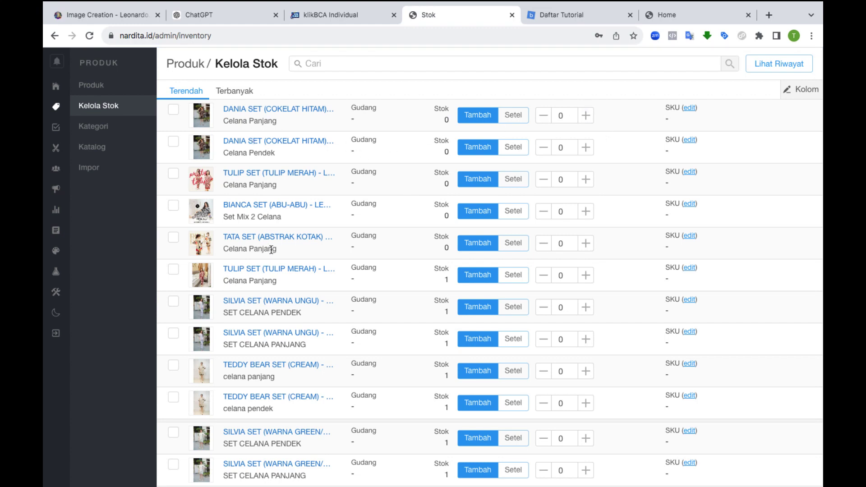
pyautogui.scroll(-3, 271, 268)
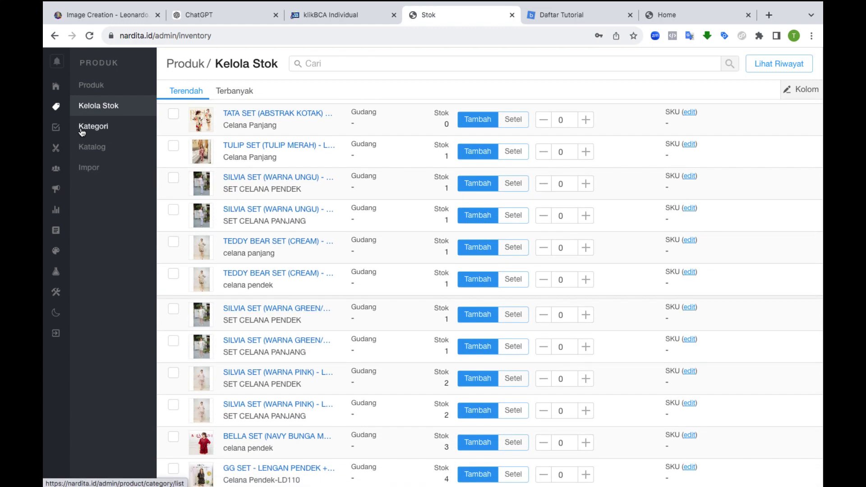
# View the product category list and its editor, the Katalog page and the Impor sources
pyautogui.click(83, 130)
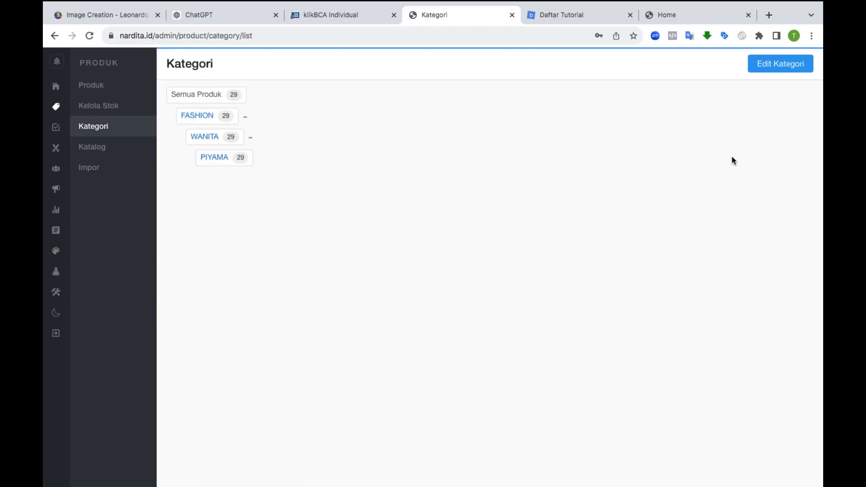
pyautogui.click(772, 75)
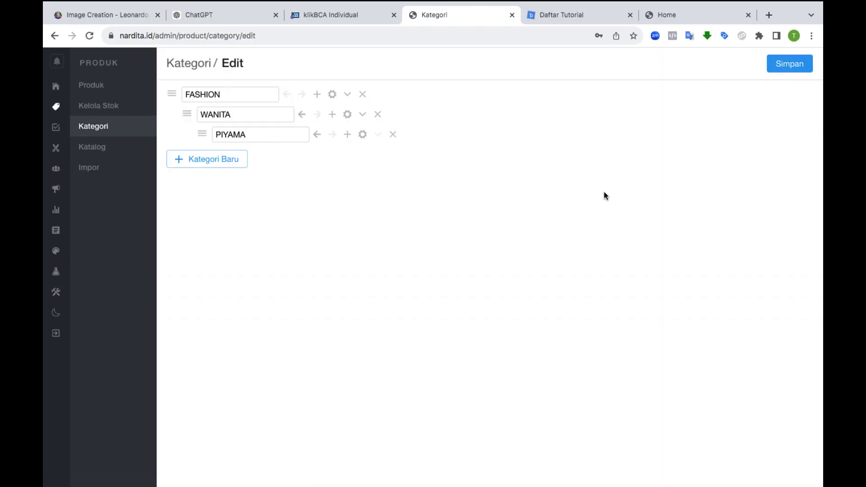
pyautogui.click(103, 147)
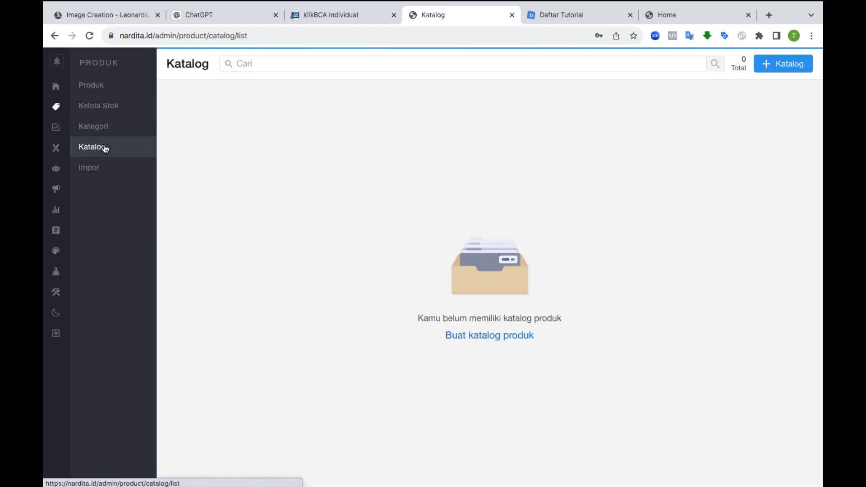
pyautogui.click(122, 174)
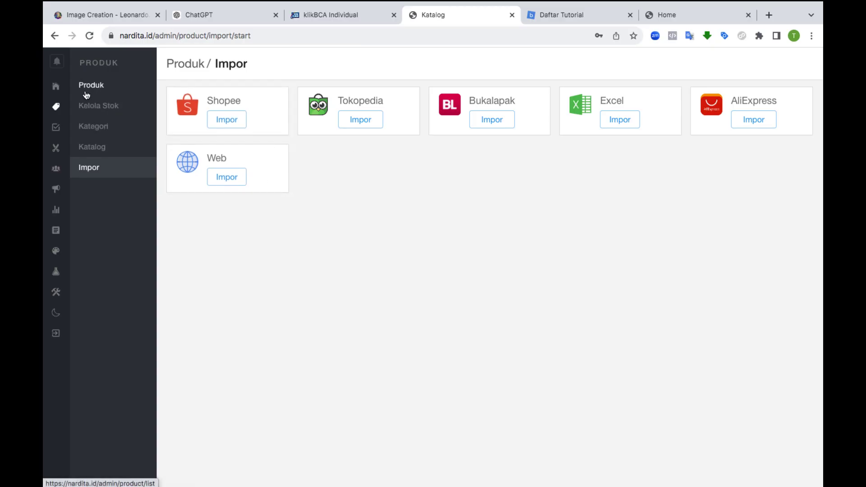
# View the store's order list across all statuses
pyautogui.click(57, 128)
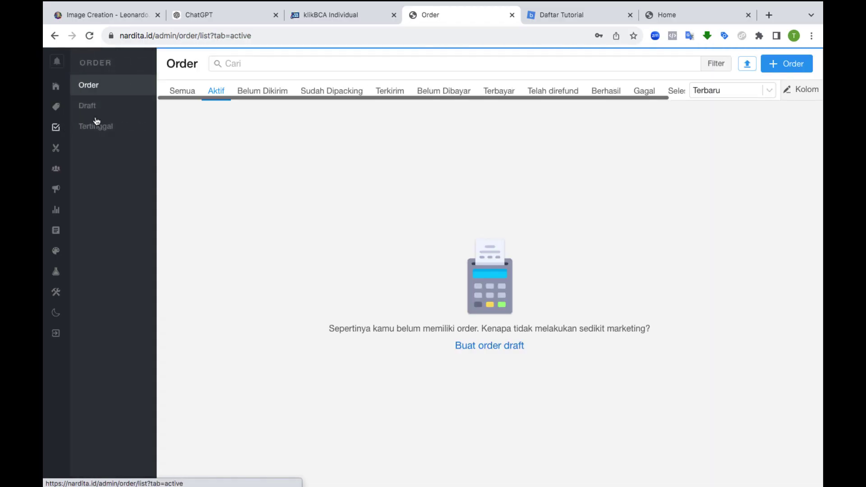
pyautogui.click(181, 91)
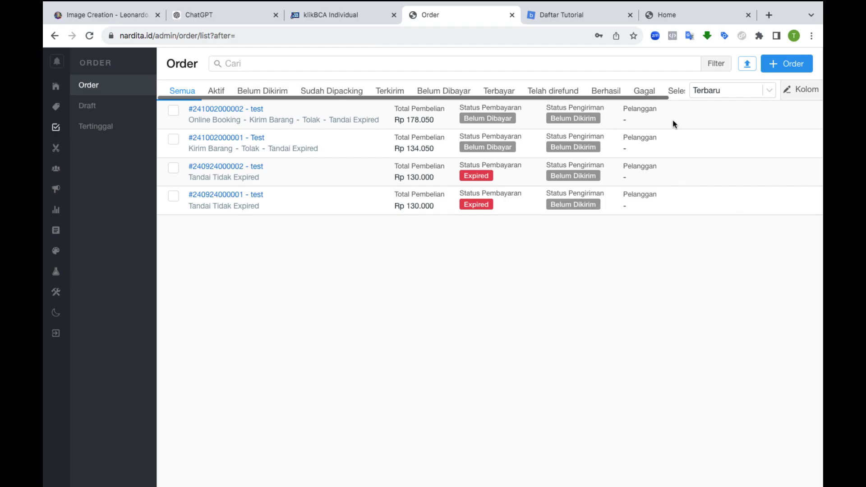
# Enable the Template WhatsApp app and save its default Invoice Order and Order Dikirim templates
pyautogui.click(57, 278)
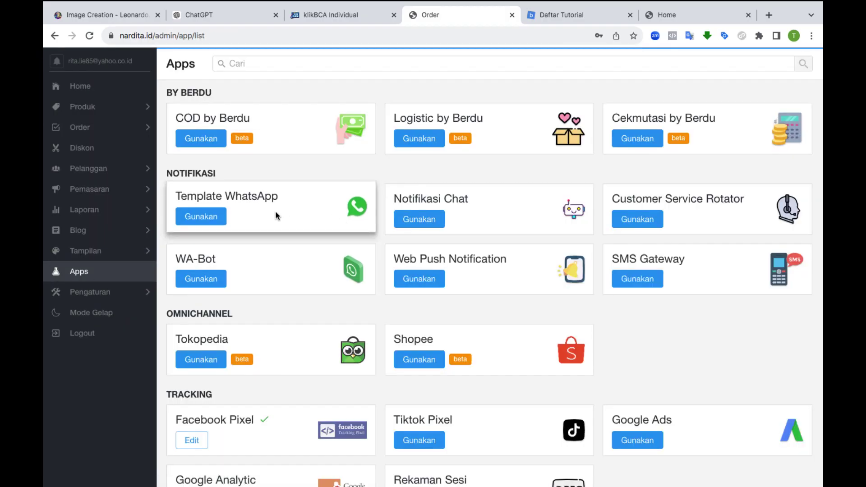
pyautogui.click(218, 215)
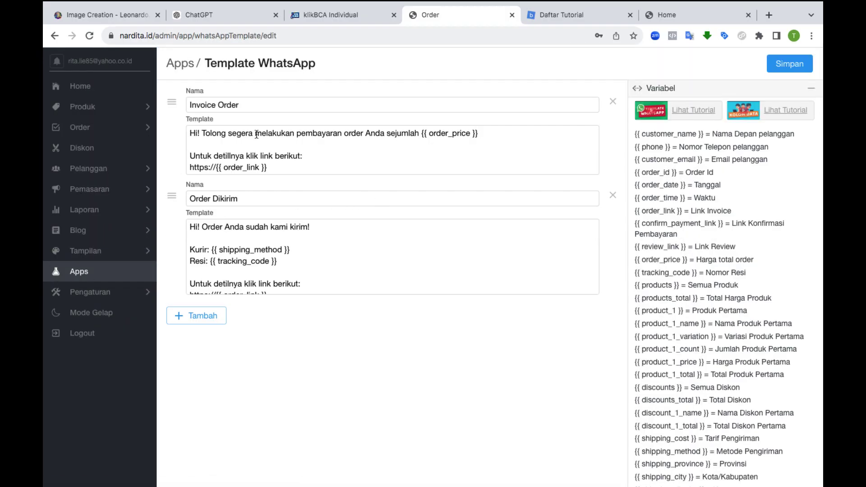
pyautogui.tripleClick(232, 137)
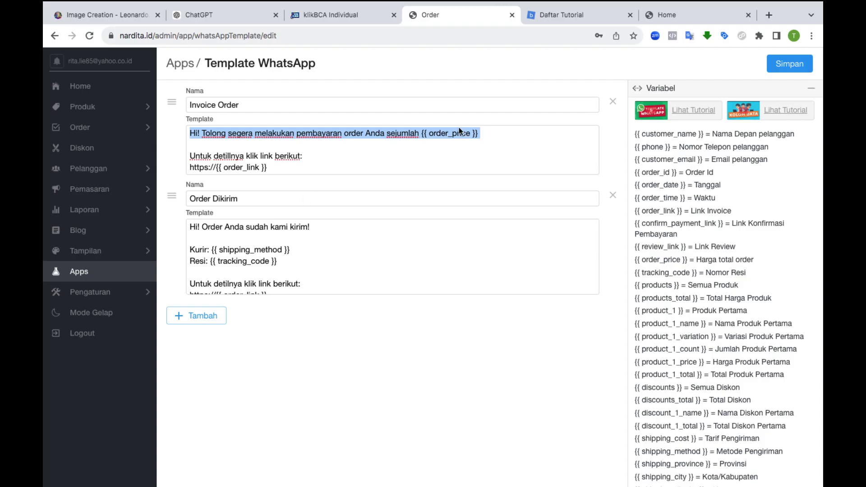
pyautogui.click(788, 64)
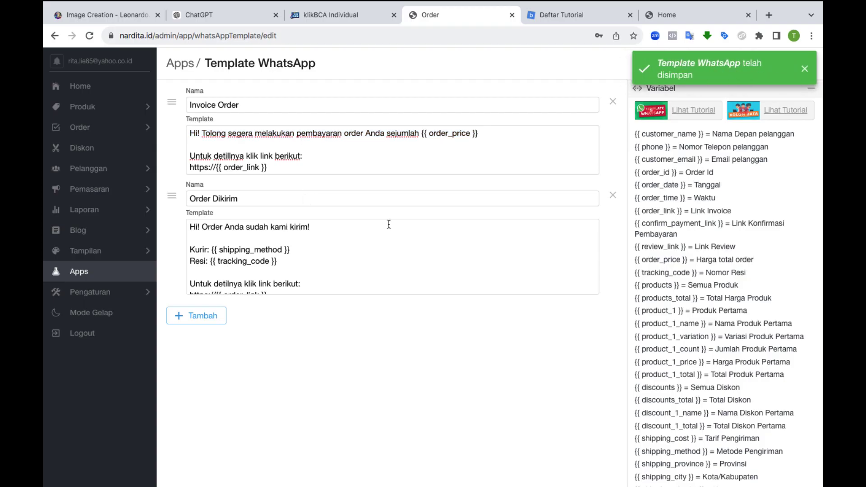
# Check the Apps list and return to the orders of all statuses to inspect their WhatsApp column
pyautogui.click(120, 275)
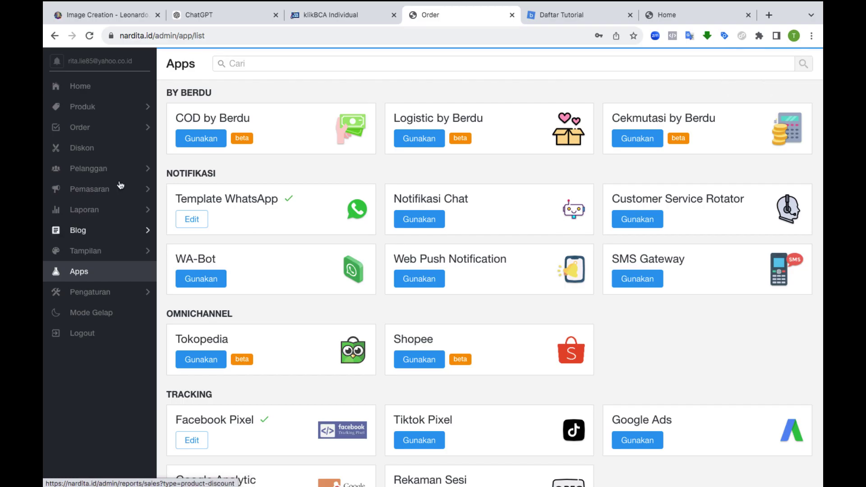
pyautogui.click(96, 131)
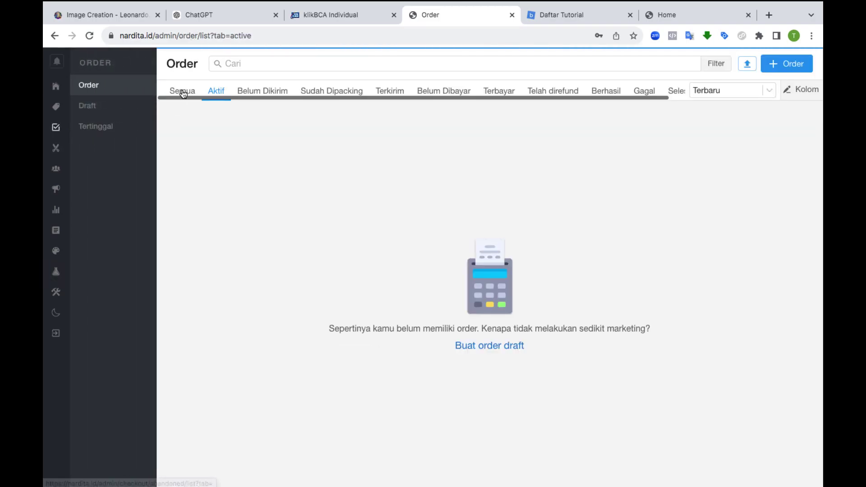
pyautogui.click(182, 92)
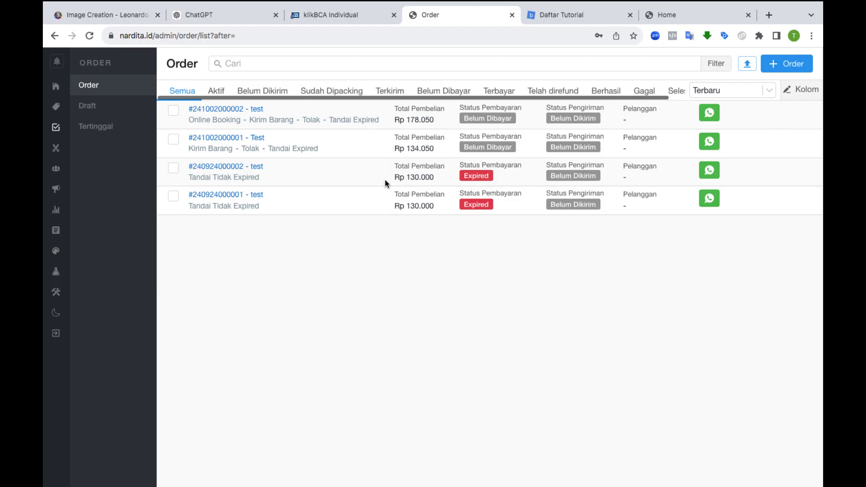
# Configure the order list's Template WhatsApp column with the Invoice Order template, Web WhatsApp method, WhatsApp icon and a dark olive colour
pyautogui.click(791, 92)
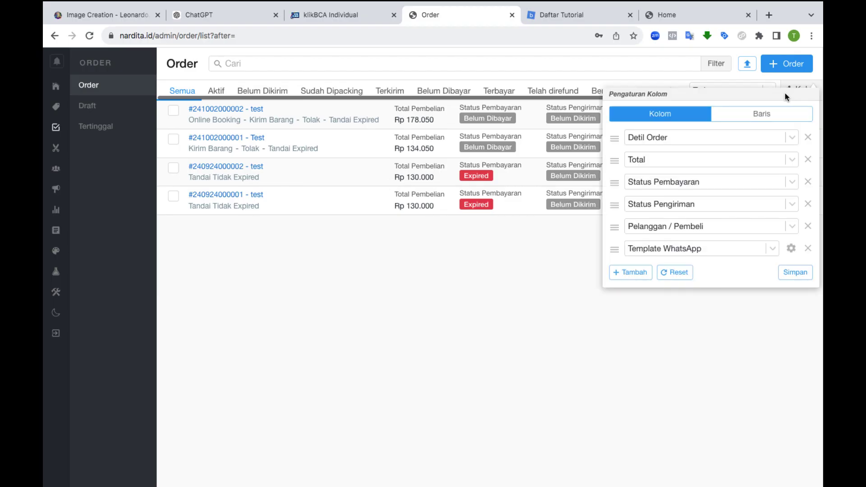
pyautogui.click(790, 248)
pyautogui.click(663, 128)
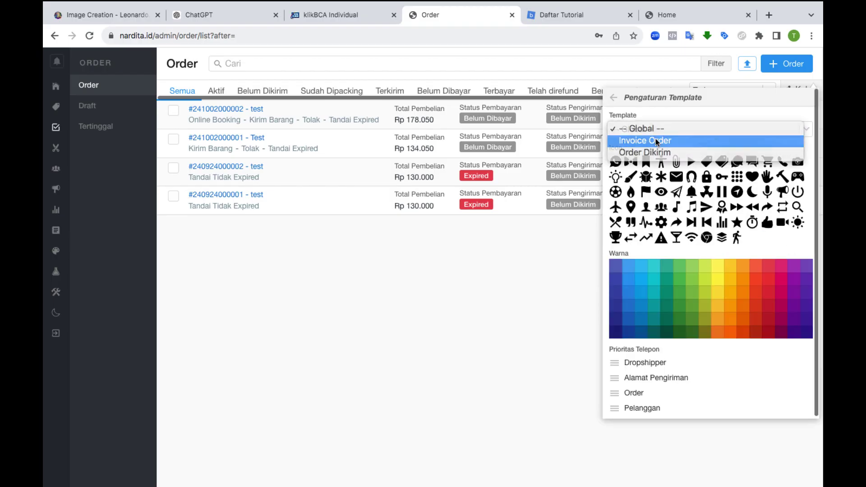
pyautogui.click(656, 140)
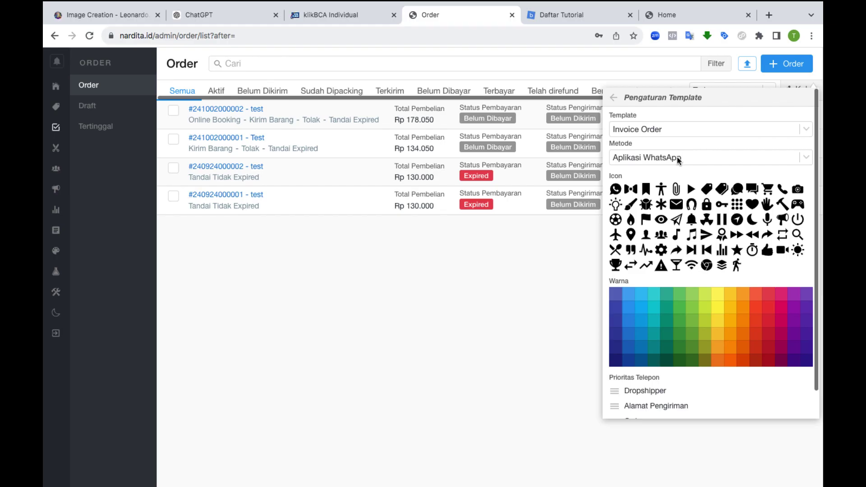
pyautogui.click(654, 158)
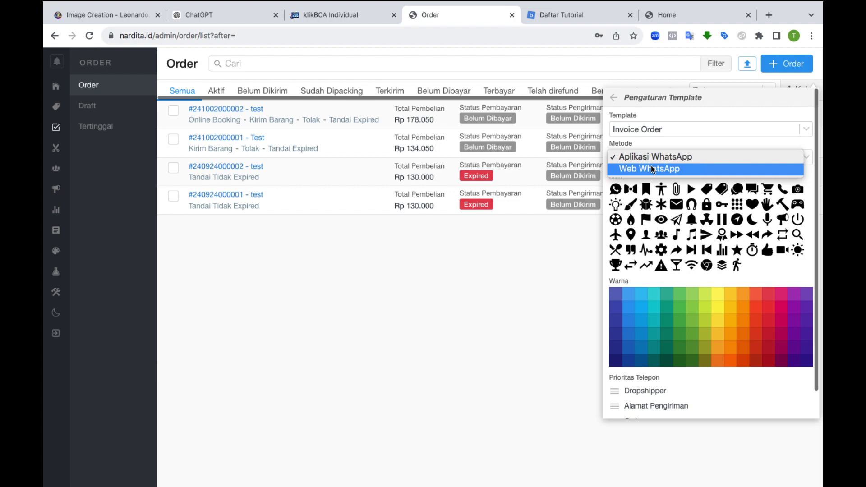
pyautogui.click(651, 168)
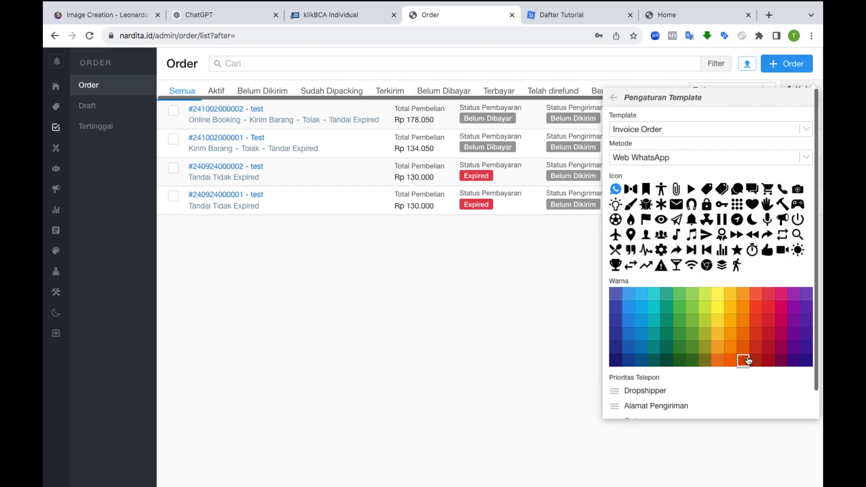
pyautogui.click(705, 362)
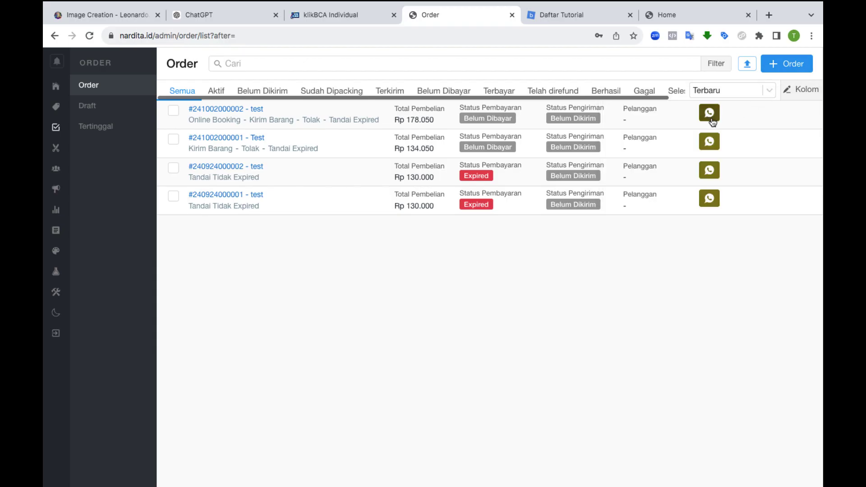
# Add a second Template WhatsApp column to the order list
pyautogui.click(756, 92)
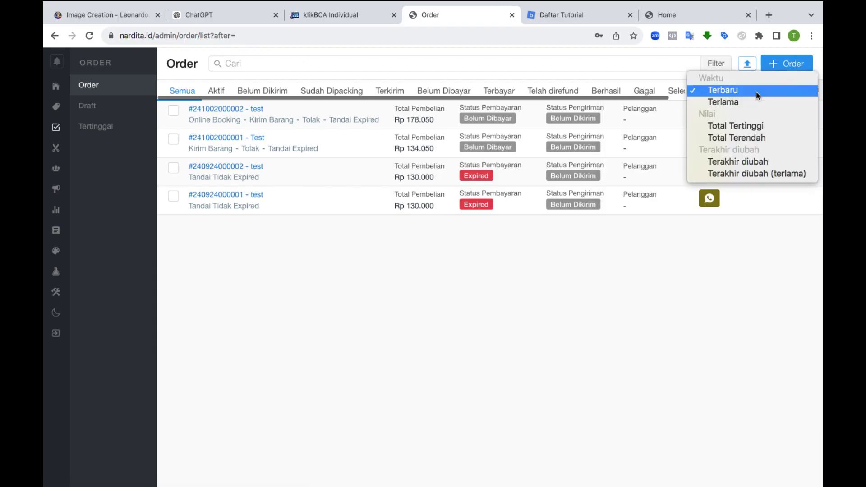
pyautogui.click(698, 248)
pyautogui.click(786, 89)
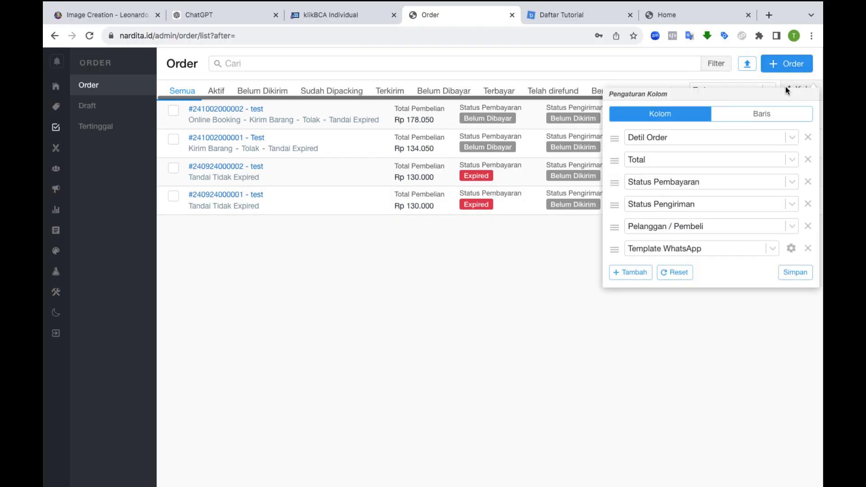
pyautogui.click(630, 272)
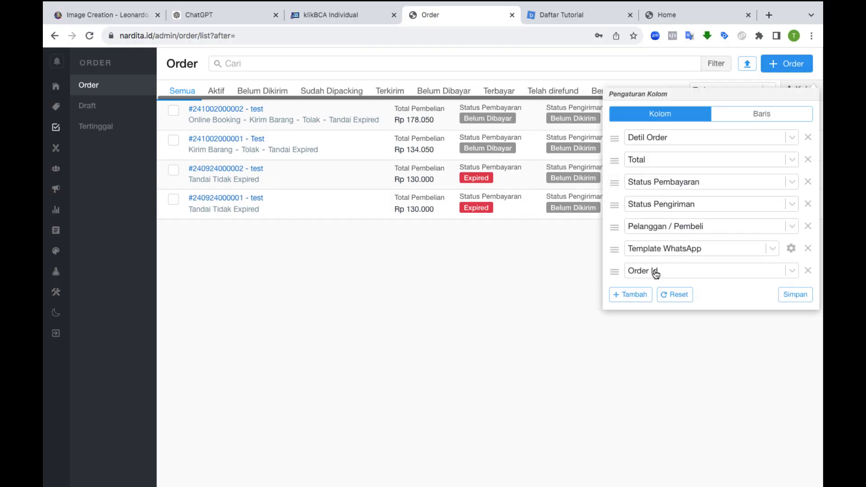
pyautogui.click(654, 271)
pyautogui.scroll(-6, 654, 271)
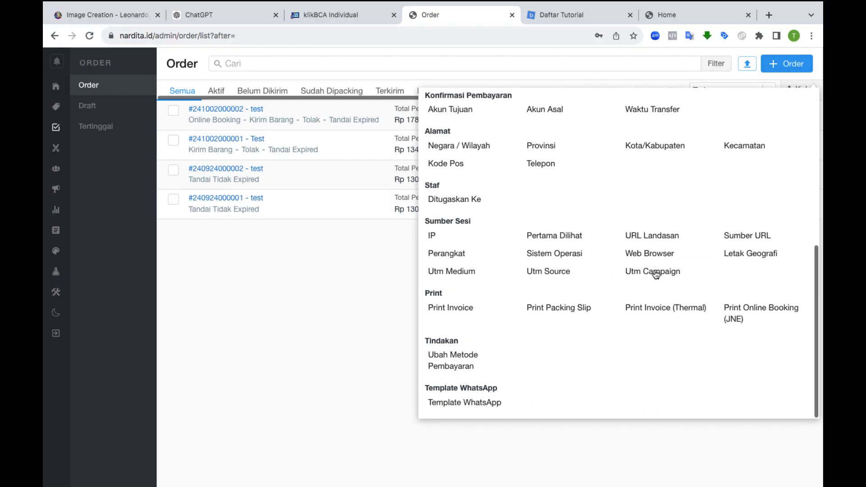
pyautogui.click(492, 404)
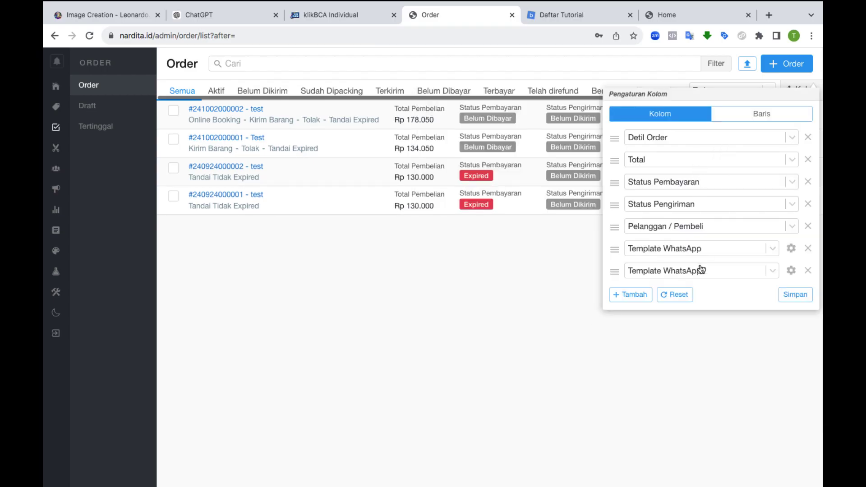
# Set the second Template WhatsApp column to use the Order Dikirim template
pyautogui.click(791, 271)
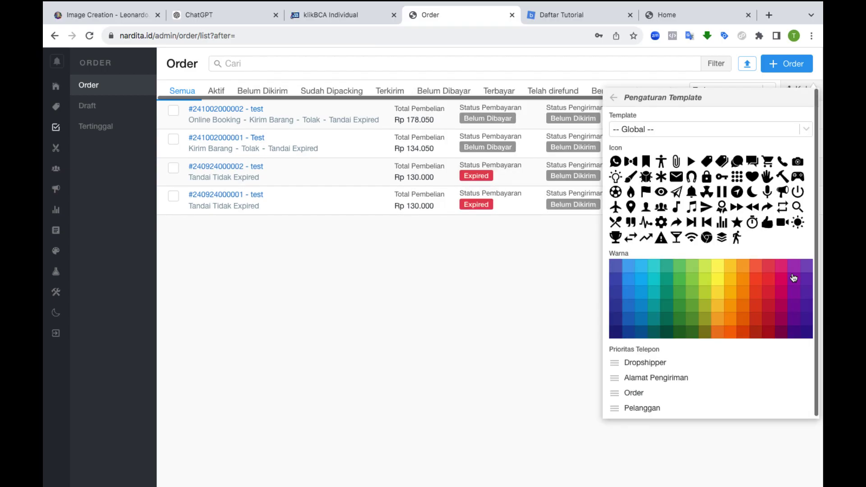
pyautogui.click(648, 128)
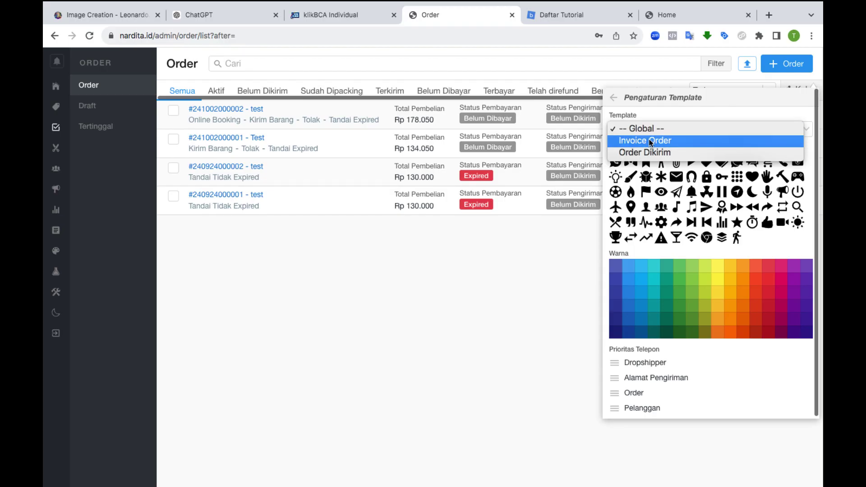
pyautogui.click(650, 151)
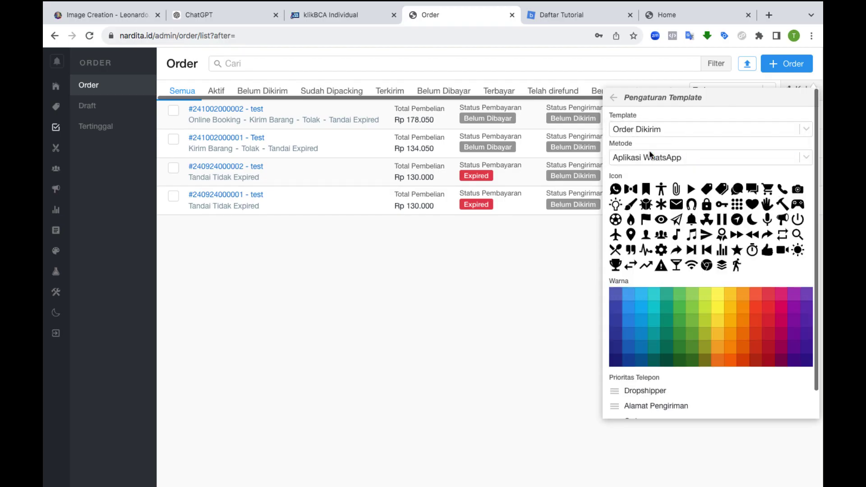
pyautogui.click(521, 173)
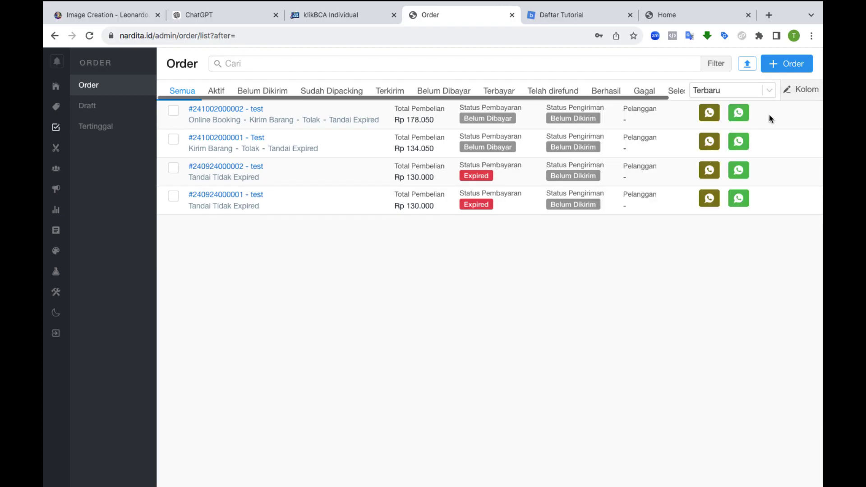
# Set the second Template WhatsApp column, which uses the Order Dikirim template, to the Web WhatsApp method
pyautogui.click(785, 92)
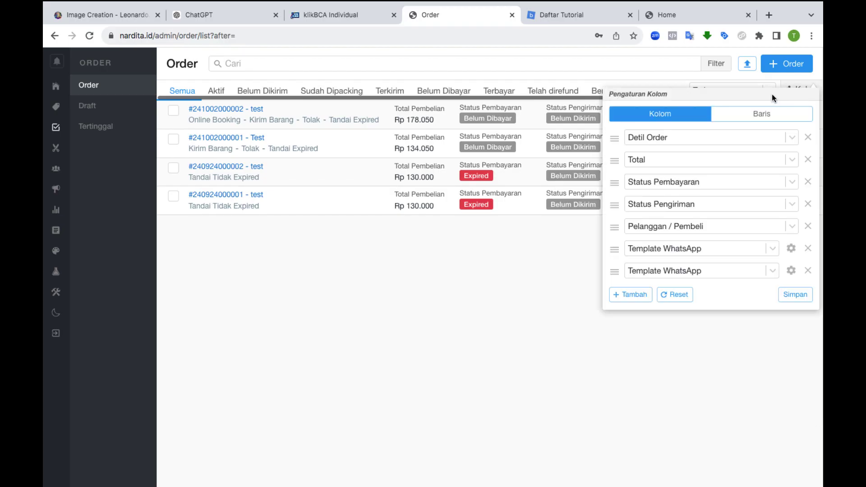
pyautogui.click(791, 270)
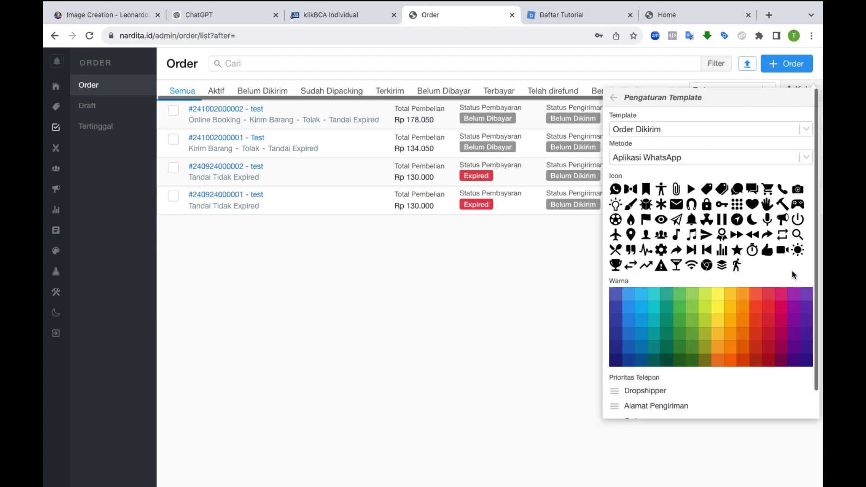
pyautogui.click(655, 158)
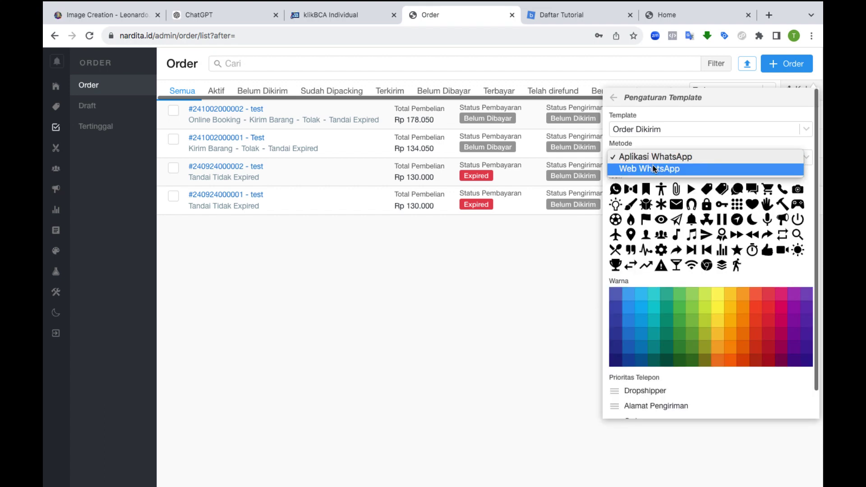
pyautogui.click(654, 166)
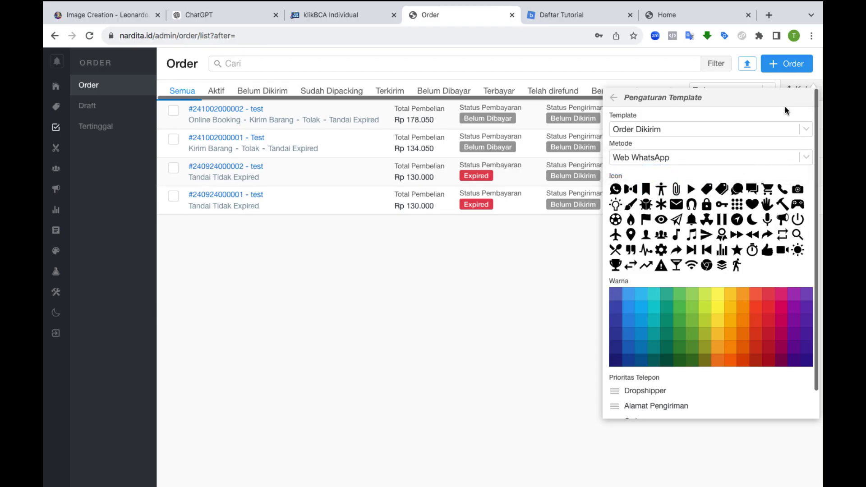
pyautogui.scroll(-1, 733, 365)
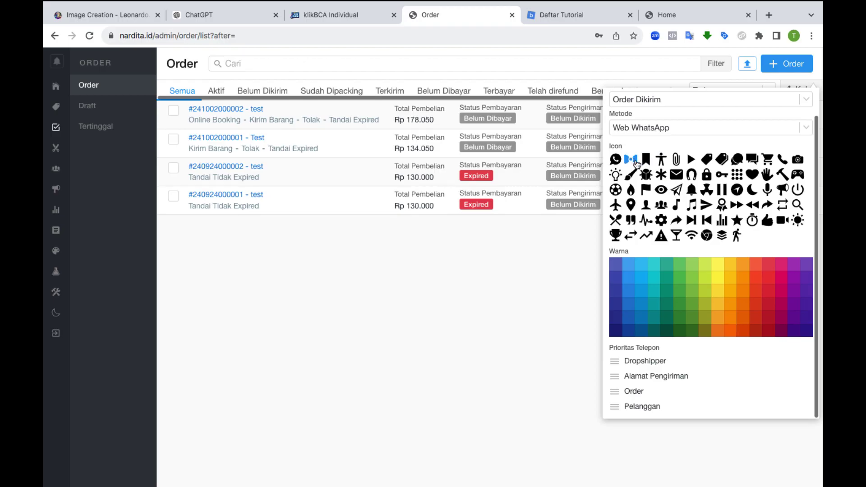
pyautogui.scroll(1, 631, 189)
pyautogui.click(613, 98)
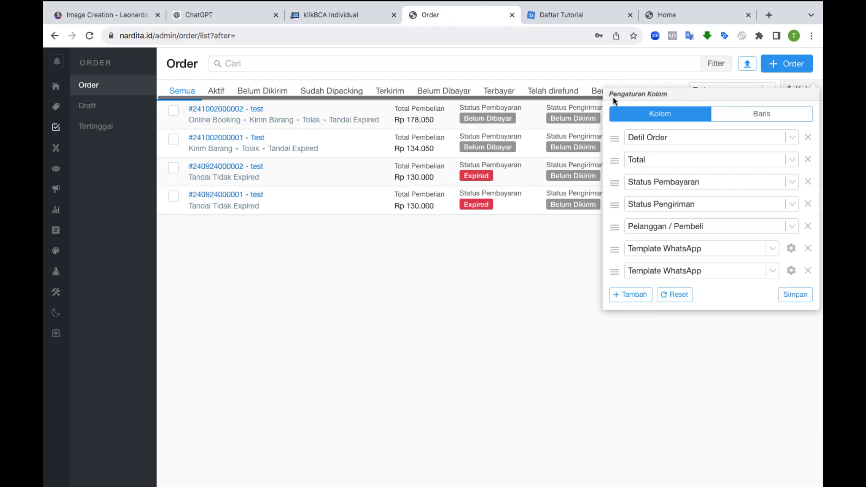
# Save the order list's column layout under the name Test 1 and close the column settings
pyautogui.click(796, 295)
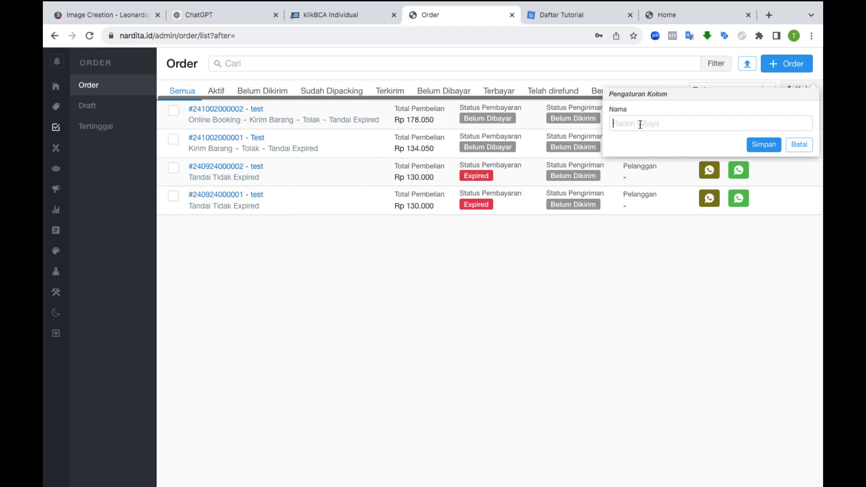
pyautogui.write('Test 1')
pyautogui.click(756, 144)
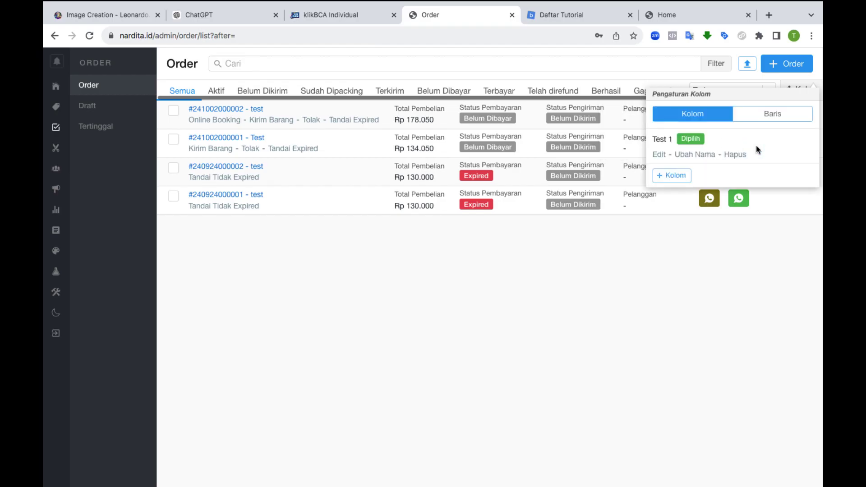
pyautogui.click(714, 270)
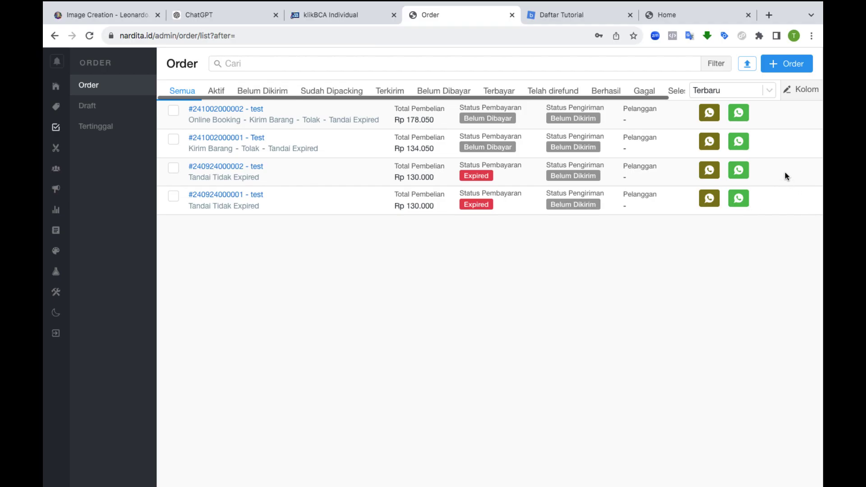
# Open the Invoice Order message of the newest order in WhatsApp Web, check its loading and return to the order list
pyautogui.click(709, 114)
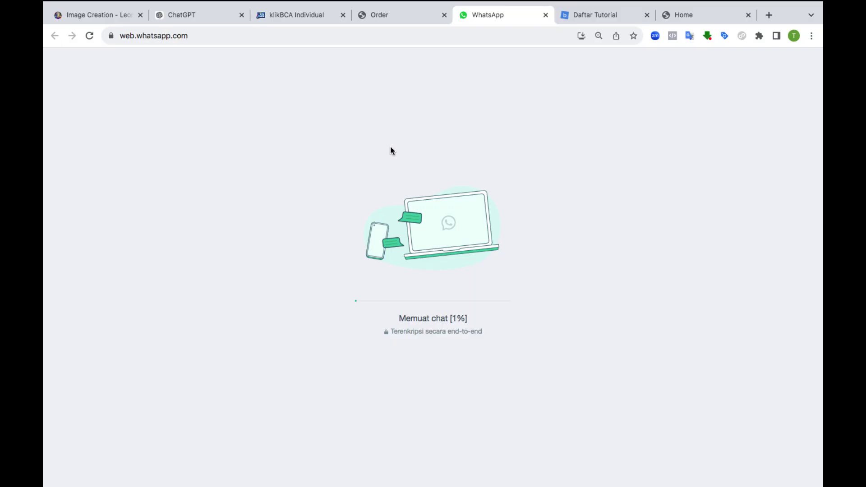
pyautogui.click(414, 20)
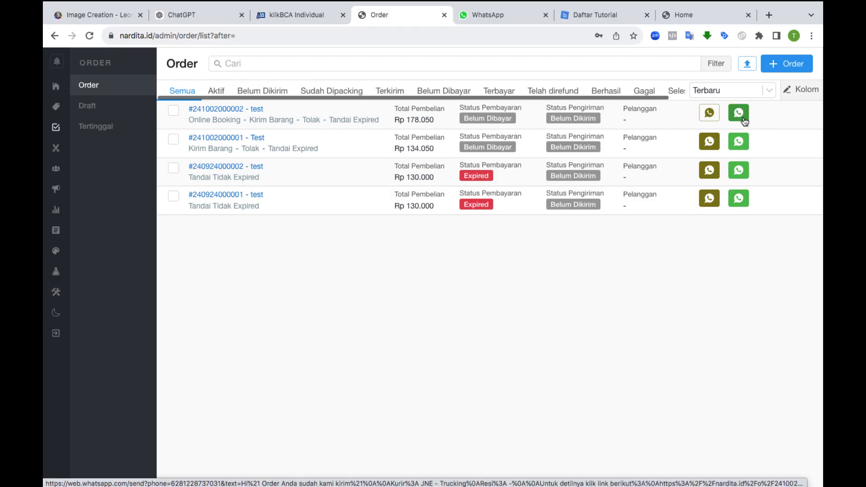
pyautogui.click(508, 19)
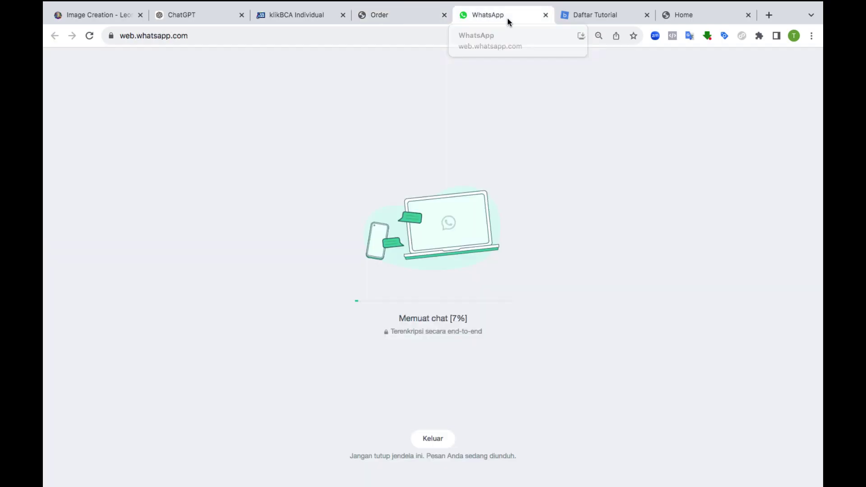
pyautogui.click(403, 16)
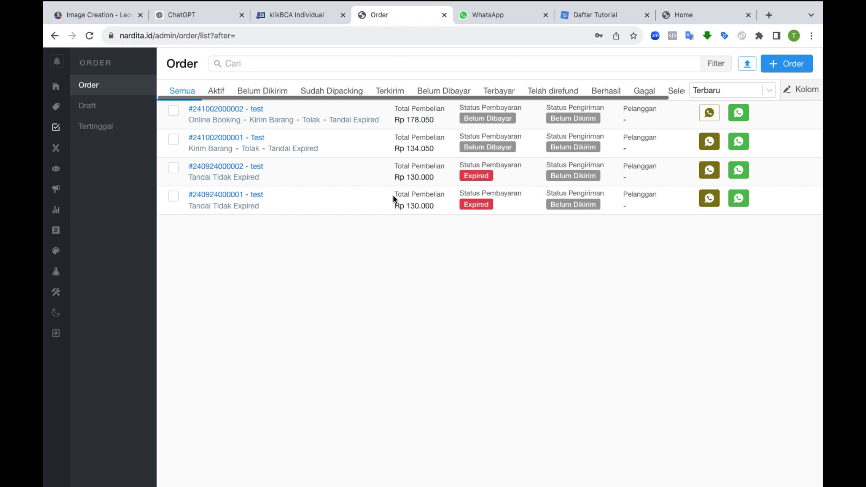
# View the Draft orders page with its column settings, and the Tertinggal page for abandoned checkouts
pyautogui.click(96, 112)
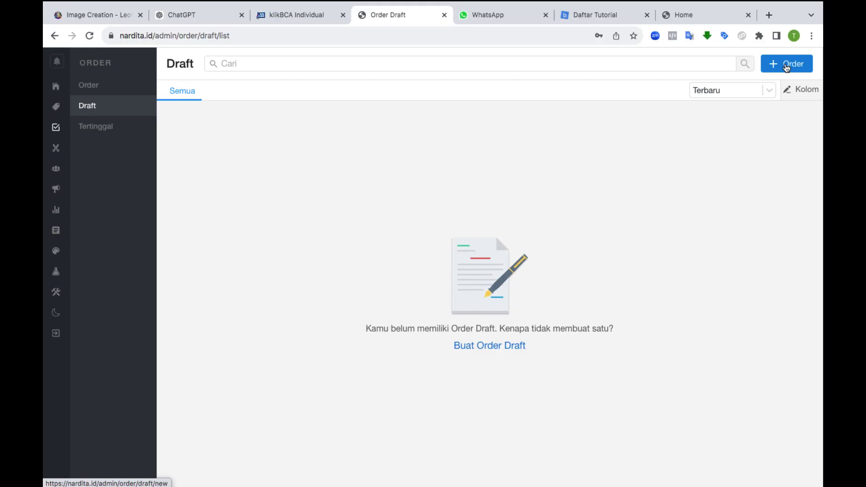
pyautogui.click(789, 89)
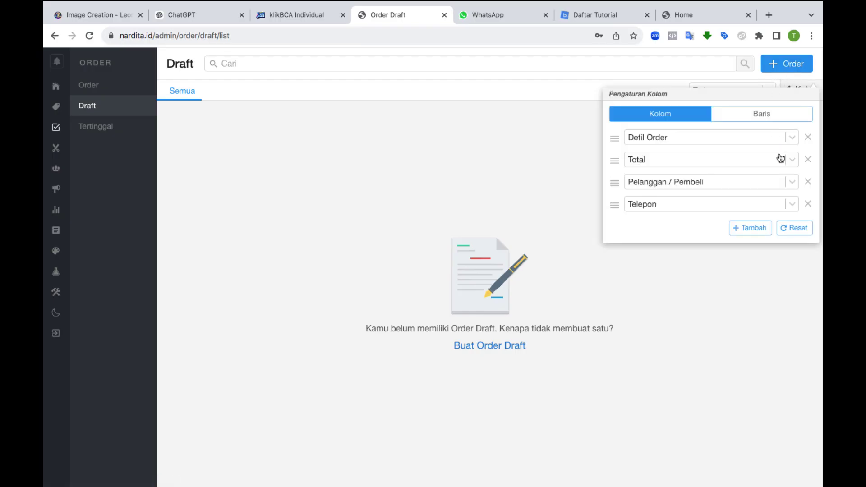
pyautogui.click(479, 197)
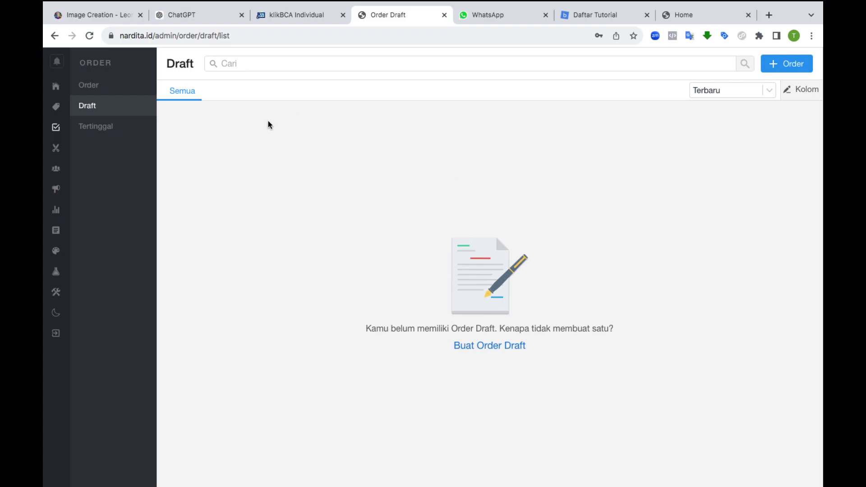
pyautogui.click(133, 126)
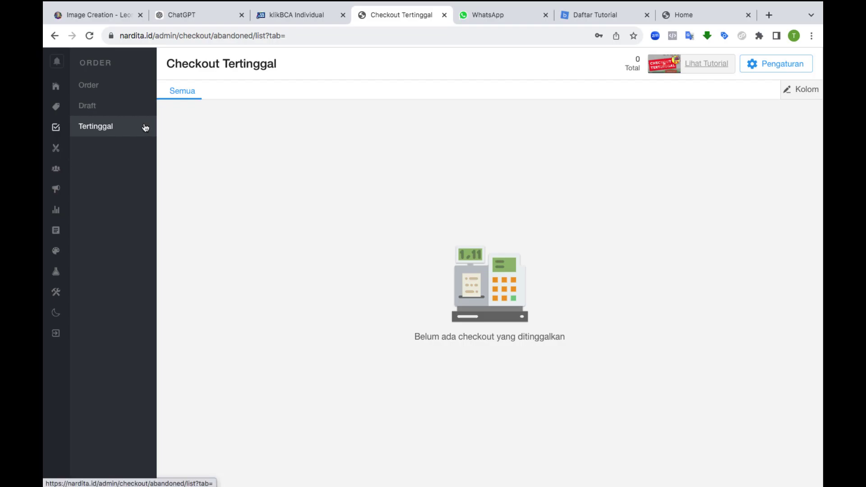
# Open the Diskon Ongkir discount for editing and review the available discount types, keeping Potongan Ongkir selected
pyautogui.click(60, 150)
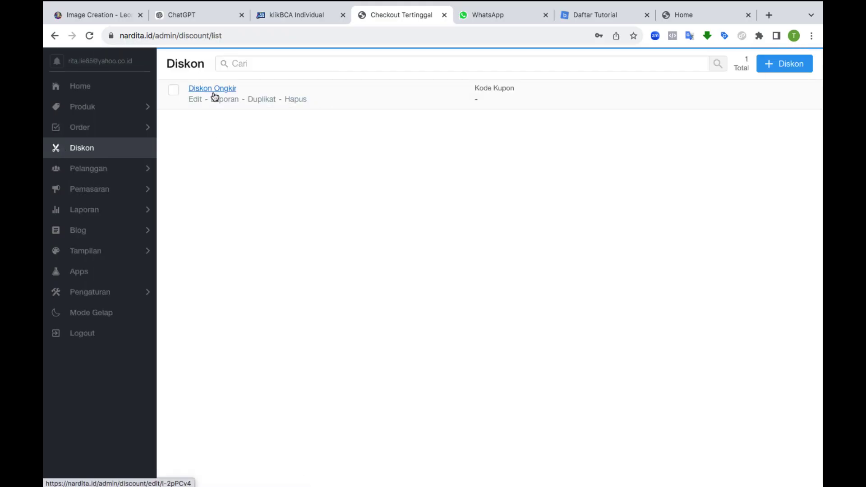
pyautogui.click(195, 100)
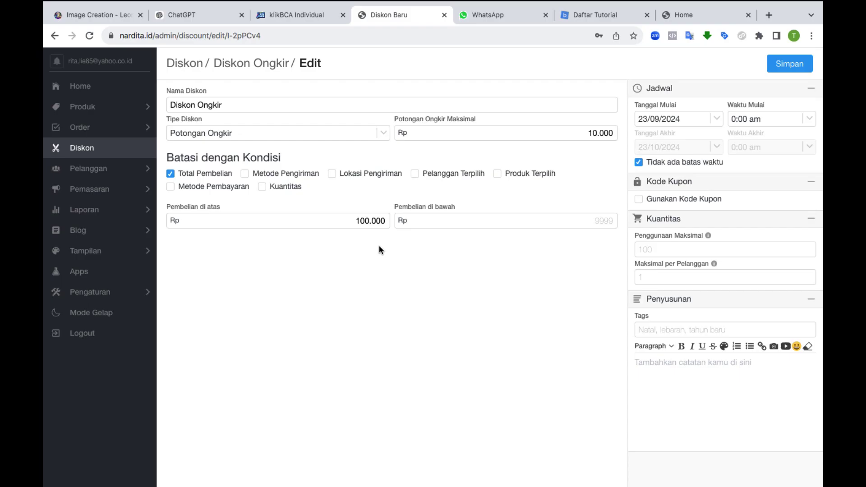
pyautogui.click(229, 134)
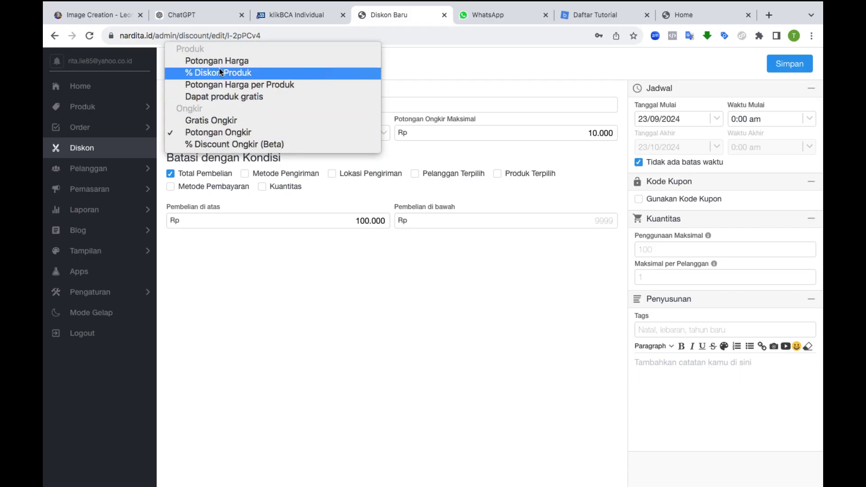
pyautogui.click(223, 133)
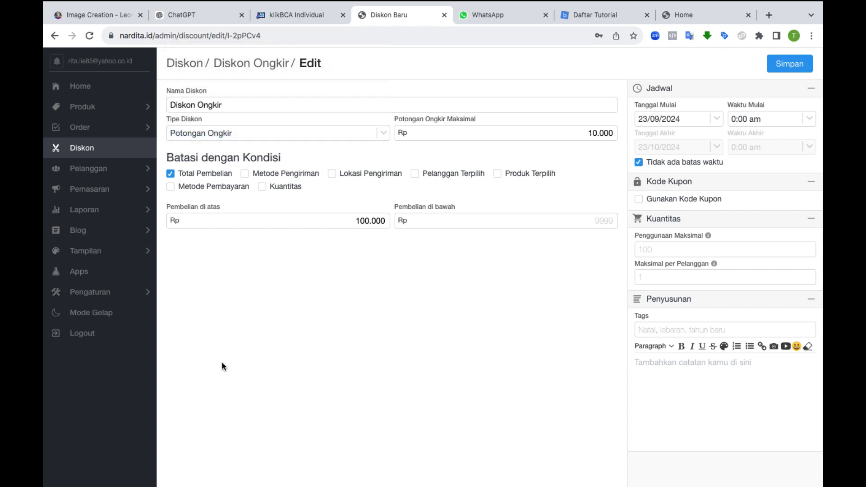
# Look through the customer list's Bisa Login, Tamu, Manual and Semua views, as well as the Segmen and Reseller pages
pyautogui.click(107, 170)
pyautogui.click(524, 98)
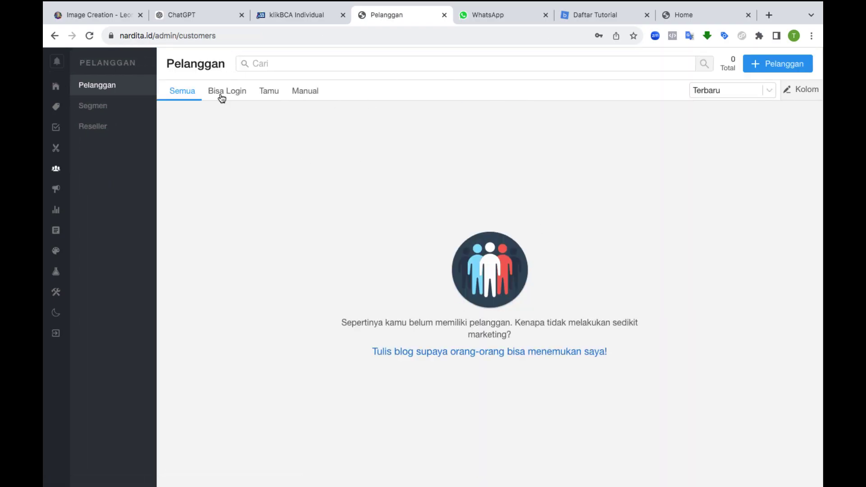
pyautogui.click(227, 92)
pyautogui.click(274, 96)
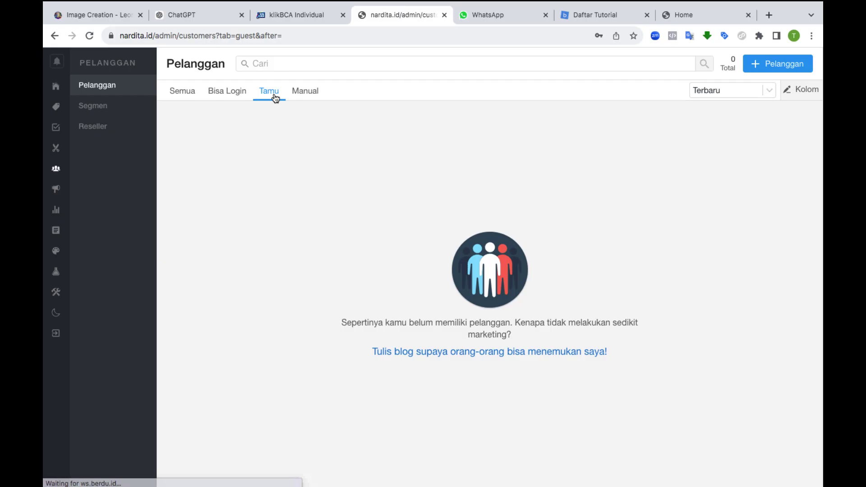
pyautogui.click(303, 91)
pyautogui.click(181, 91)
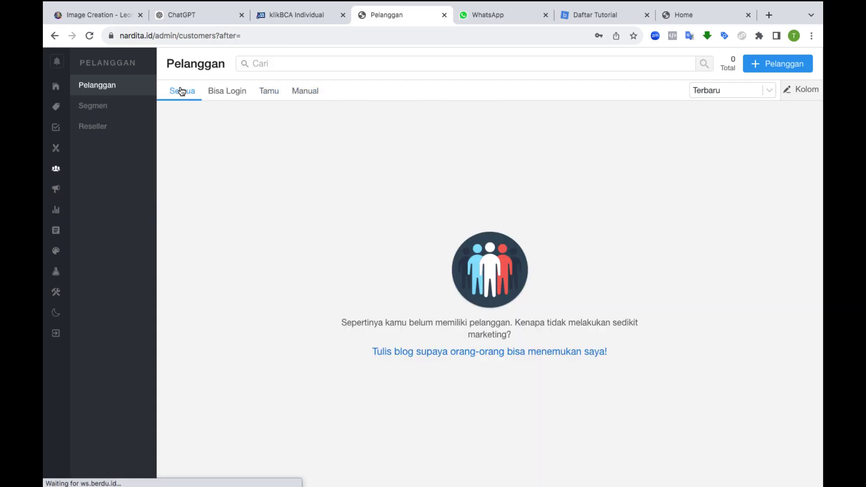
pyautogui.click(105, 107)
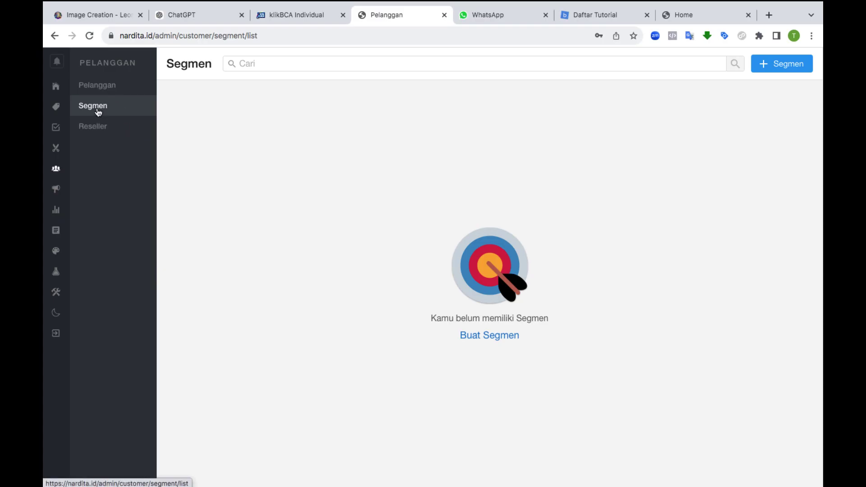
pyautogui.click(102, 130)
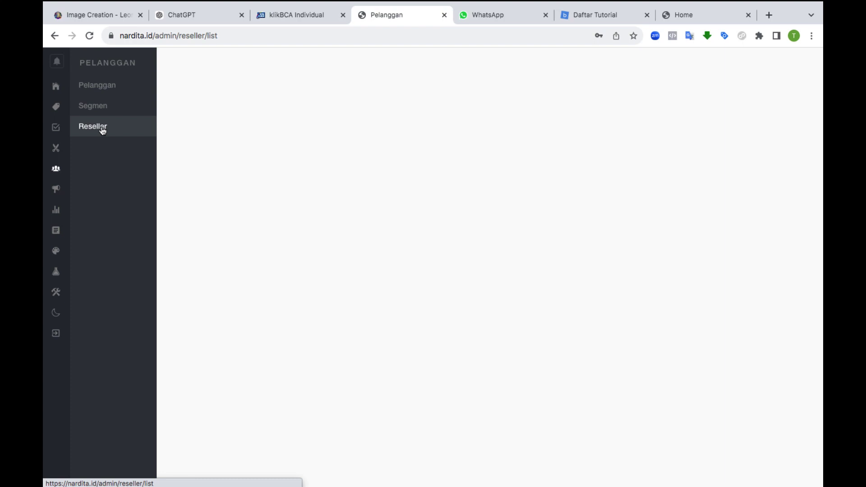
# View the Email Newsletter page under Pemasaran and the WA-Bot page from the Apps list
pyautogui.click(59, 190)
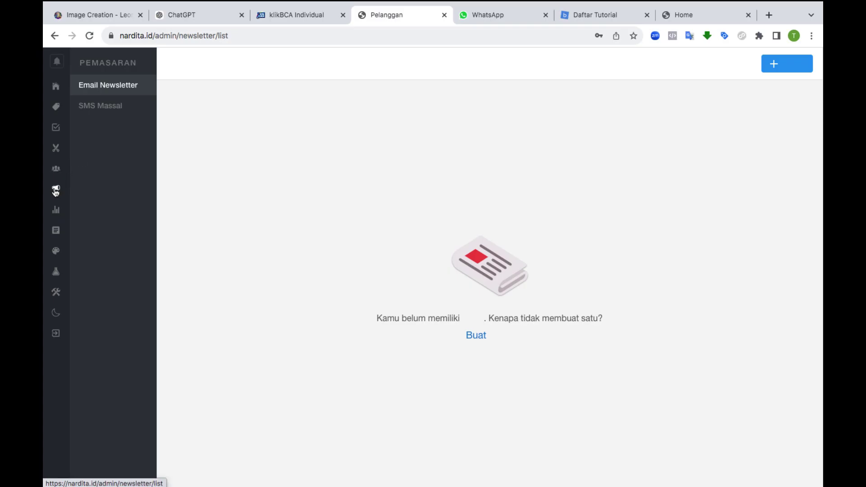
pyautogui.click(55, 273)
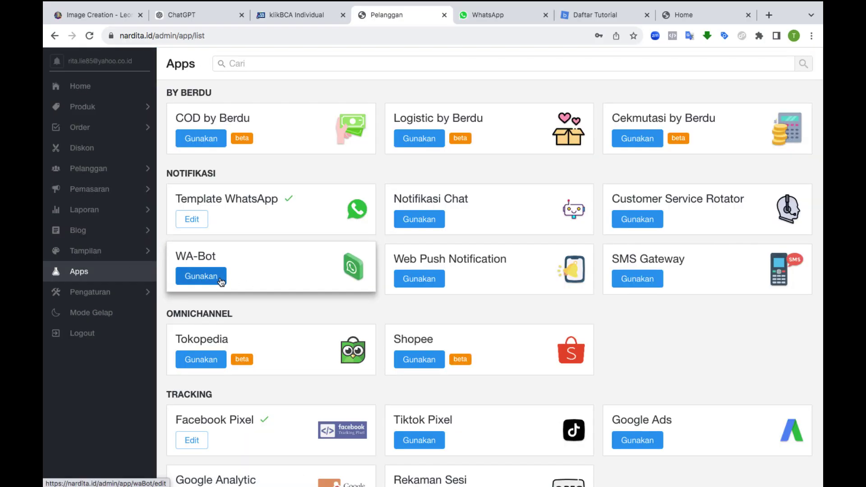
pyautogui.click(221, 279)
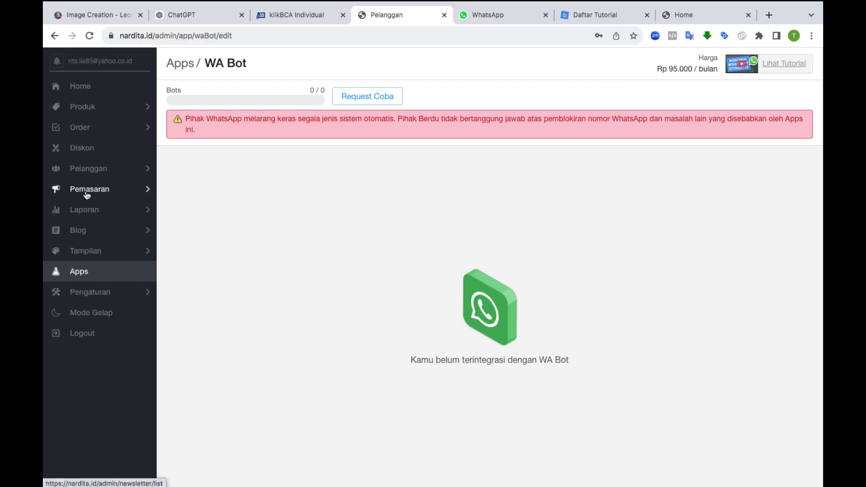
# Show the Penjualan report with Harga Total data, filtered by payment status Expired and finally Dibatalkan
pyautogui.click(86, 210)
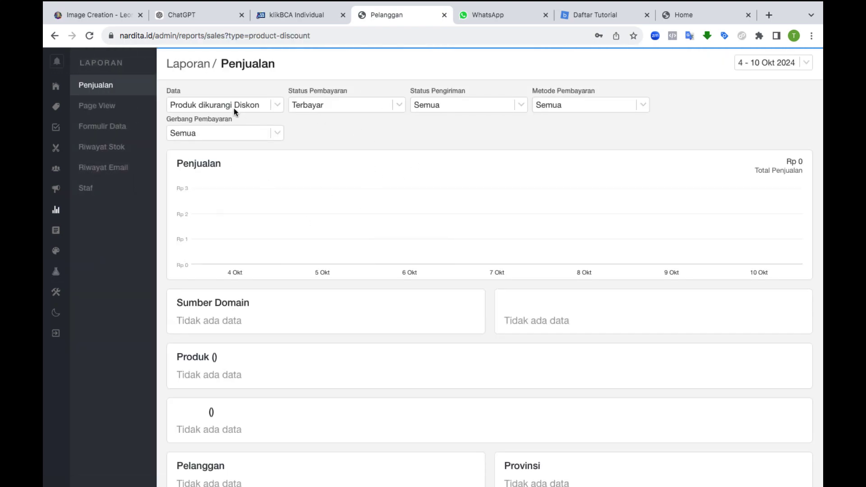
pyautogui.click(231, 105)
pyautogui.click(230, 114)
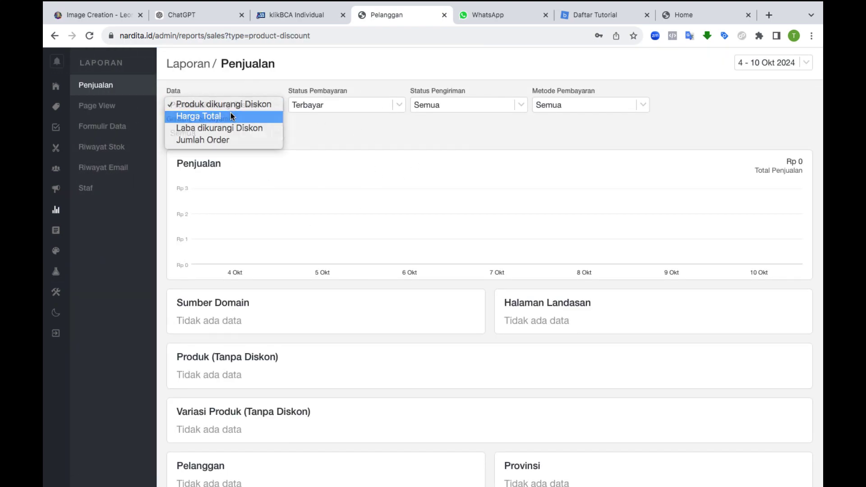
pyautogui.click(347, 105)
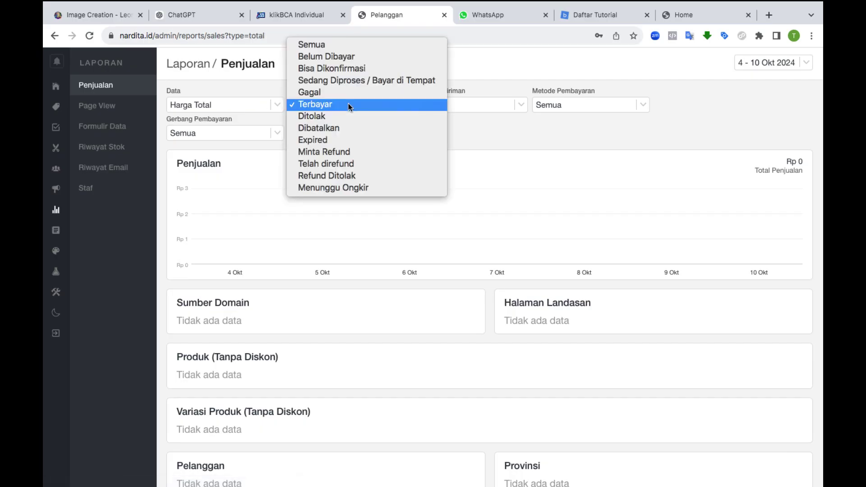
pyautogui.click(341, 140)
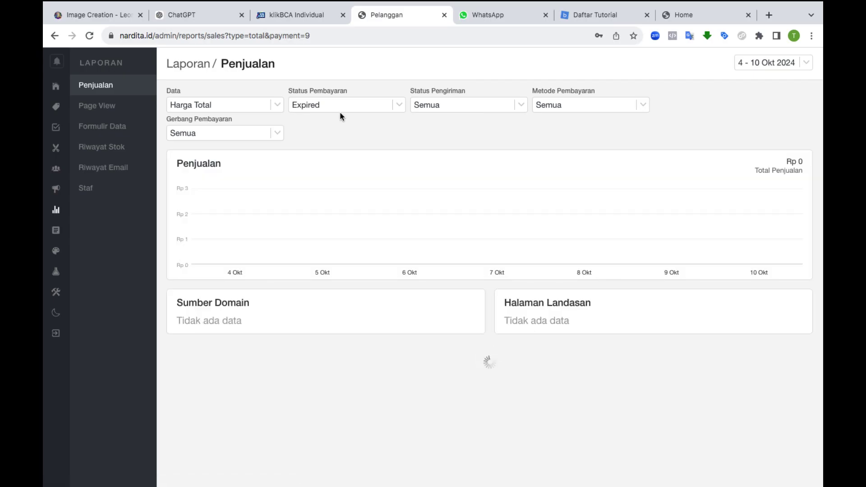
pyautogui.click(339, 104)
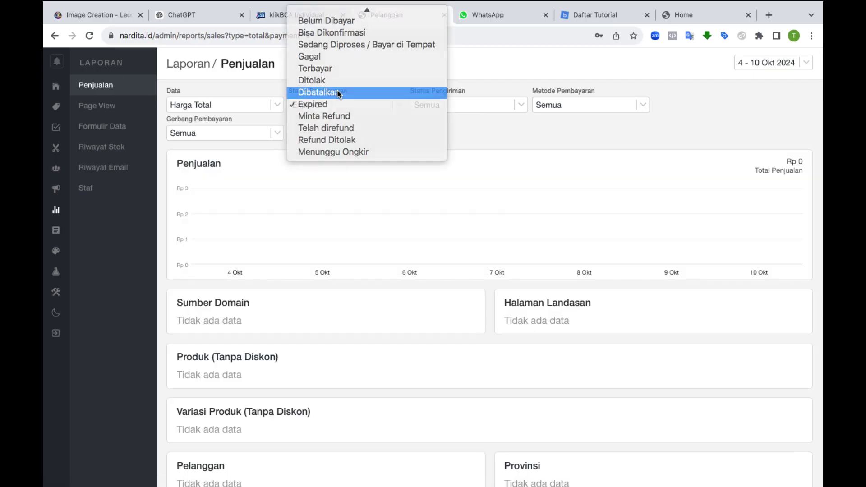
pyautogui.click(338, 92)
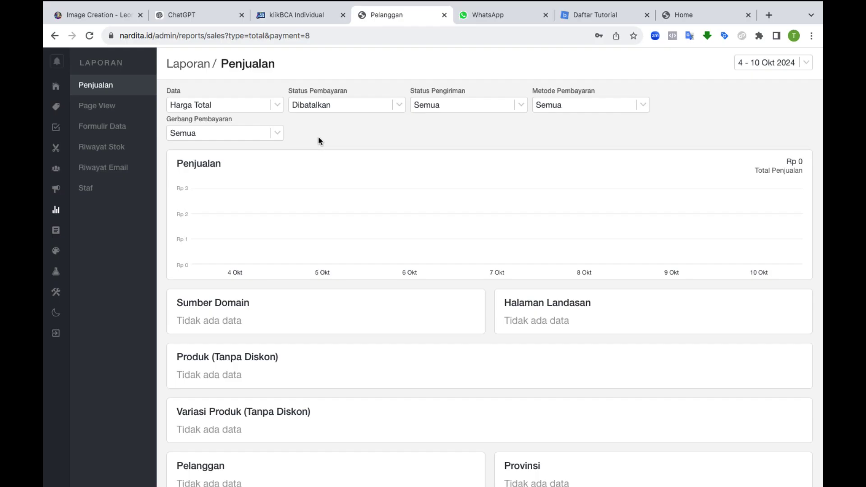
# View the Page View, Formulir Data, Riwayat Stok, Riwayat Email and Staf pages of the Laporan section
pyautogui.click(122, 106)
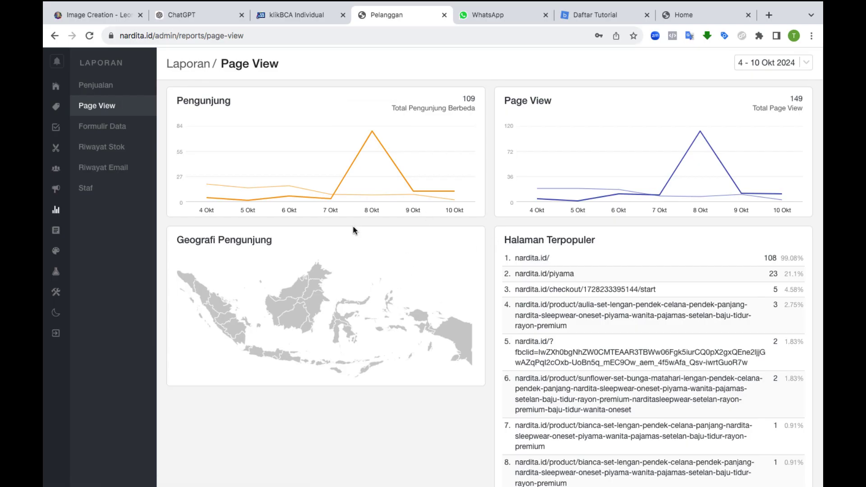
pyautogui.click(136, 130)
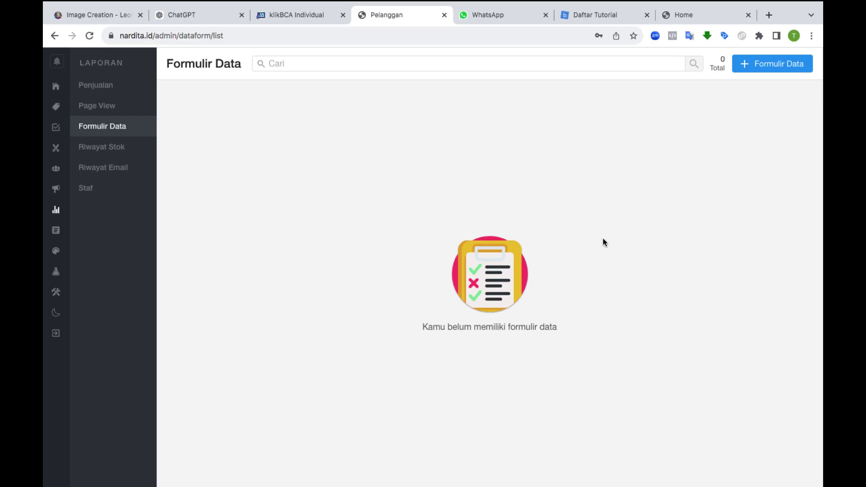
pyautogui.click(106, 148)
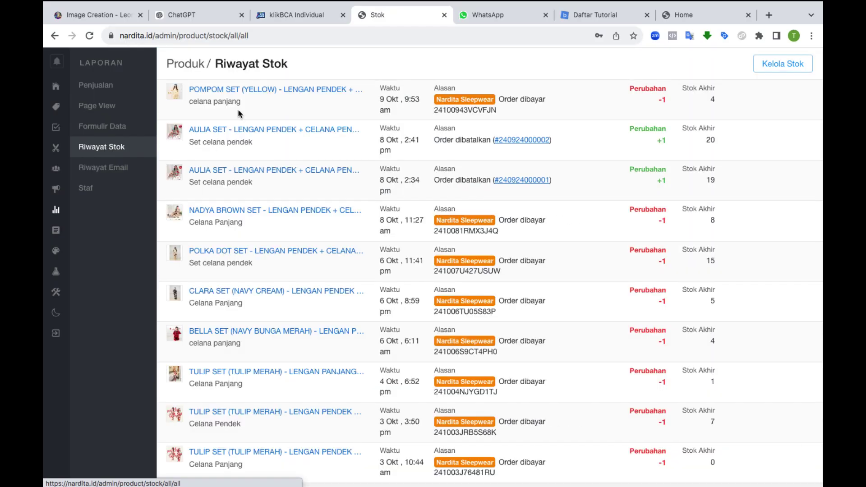
pyautogui.click(107, 169)
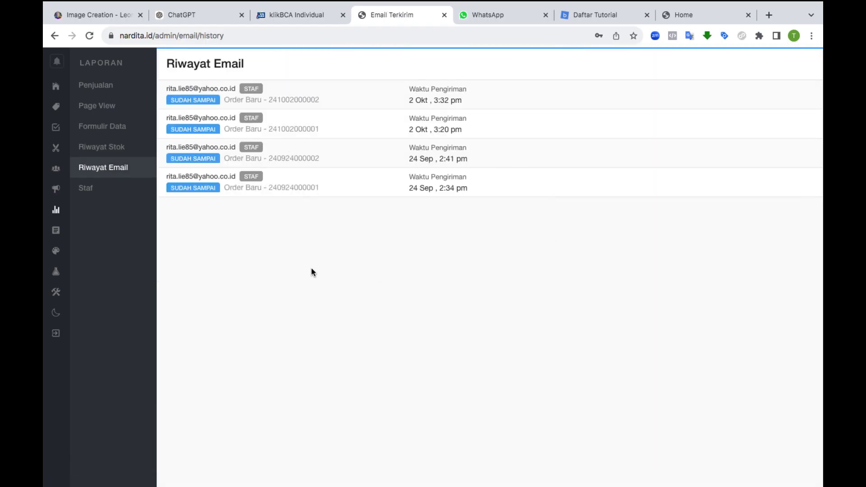
pyautogui.click(103, 197)
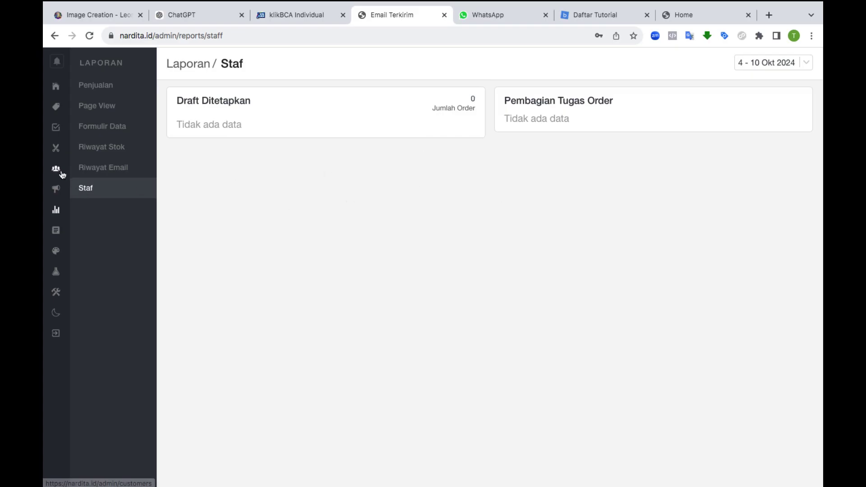
# Show the Blog section with its Kategori and Post pages
pyautogui.click(56, 234)
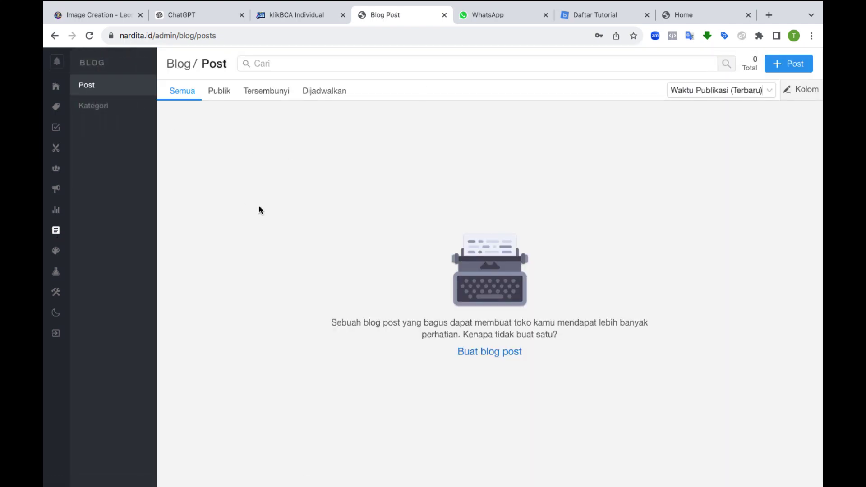
pyautogui.click(116, 110)
pyautogui.click(115, 93)
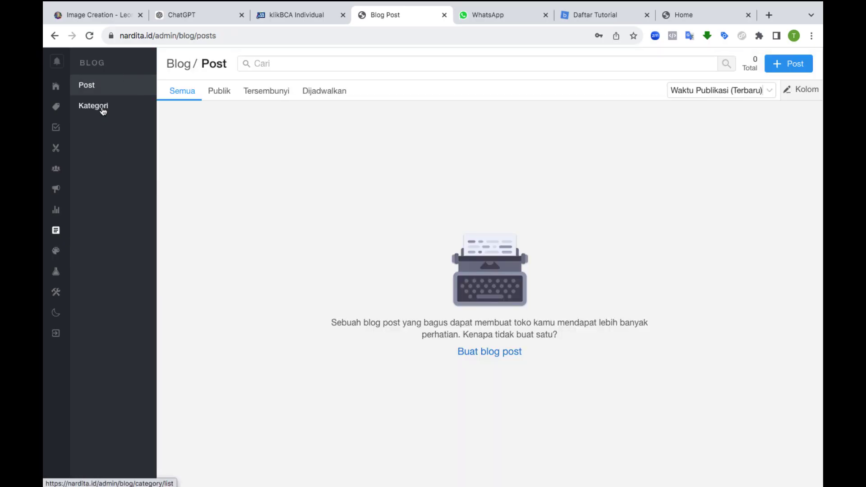
# Open the homepage layout editor through Ubah Tampilan in the Tampilan section and reload the page
pyautogui.click(56, 251)
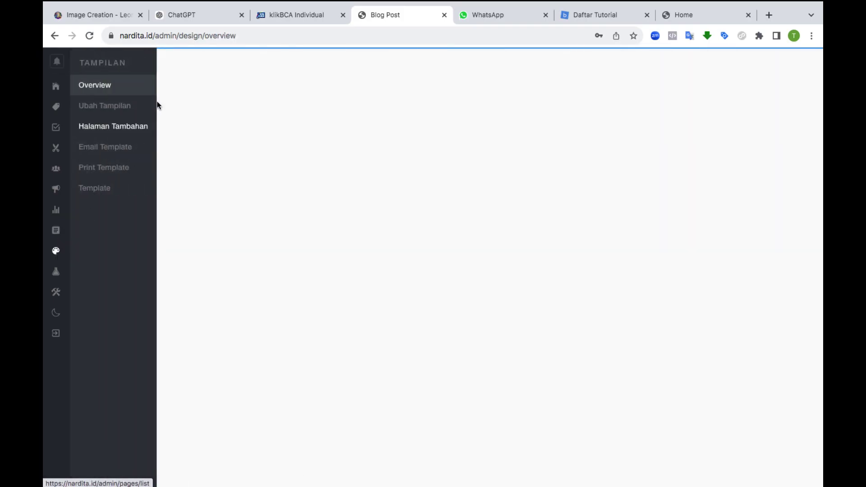
pyautogui.click(116, 106)
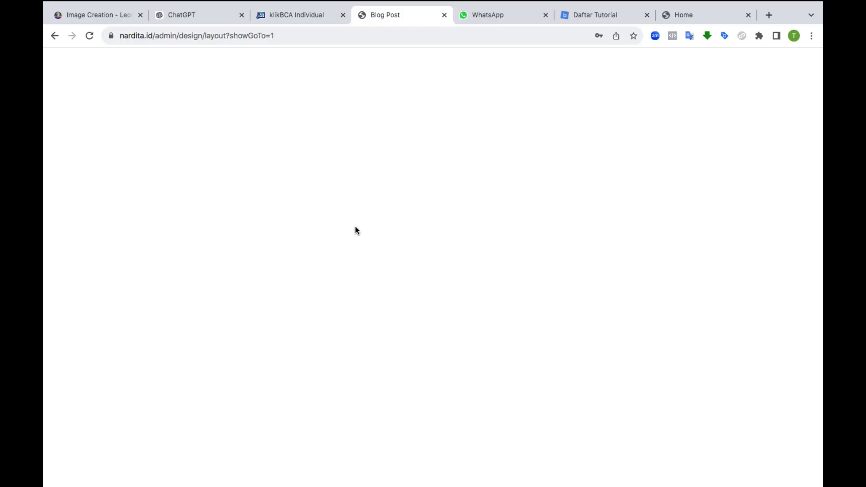
pyautogui.click(90, 36)
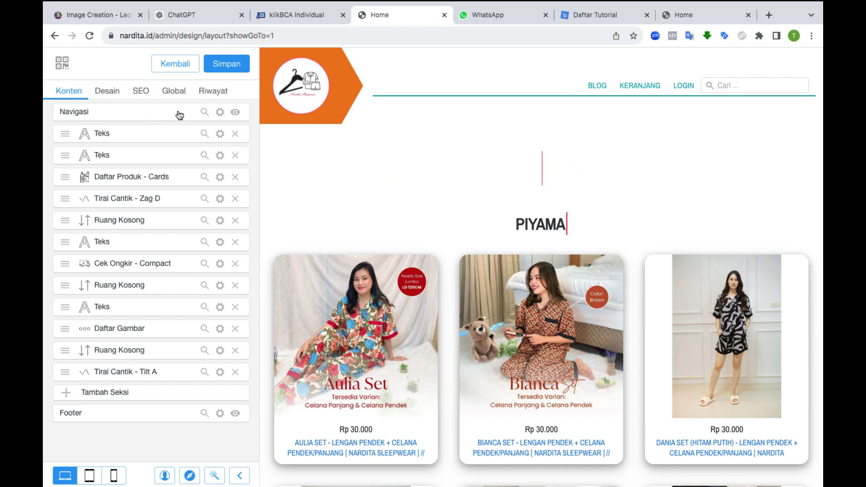
# Locate the Navigasi, first Teks, first Ruang Kosong and Tirai Cantik - Zag D sections in the homepage preview
pyautogui.click(204, 113)
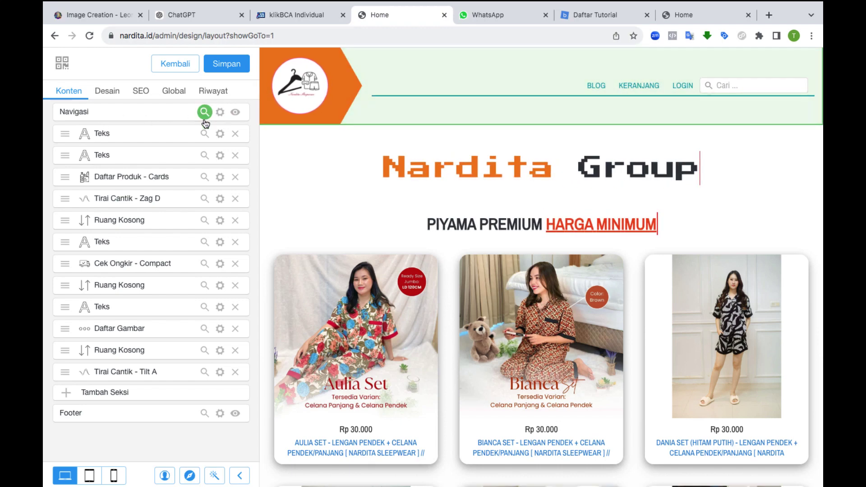
pyautogui.click(204, 135)
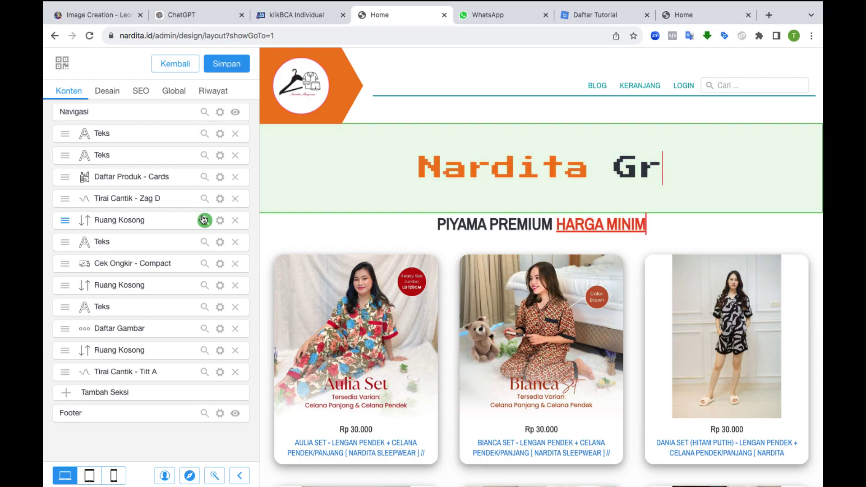
pyautogui.click(204, 221)
pyautogui.click(204, 199)
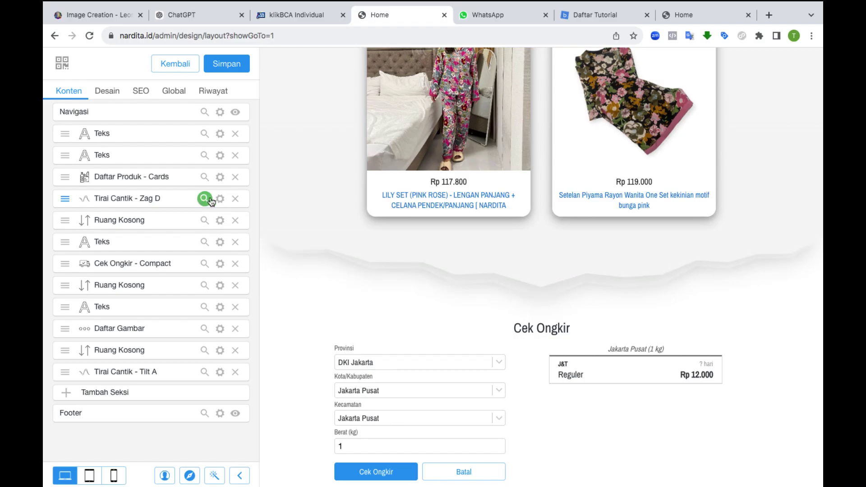
# View the settings of the Tirai Cantik - Zag D section and the first Teks section, closing each one
pyautogui.click(221, 199)
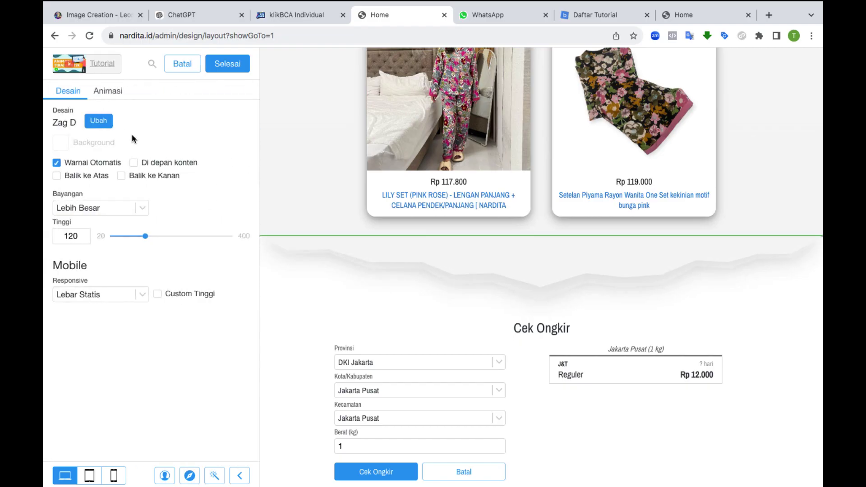
pyautogui.click(228, 64)
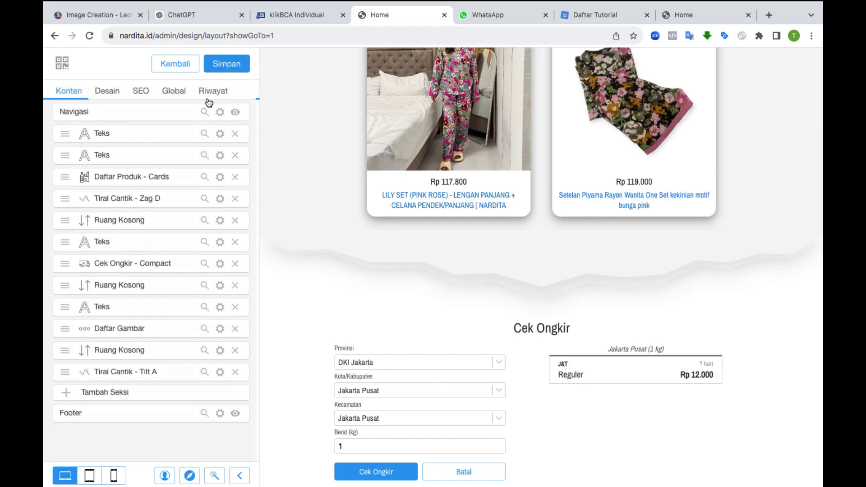
pyautogui.click(204, 133)
pyautogui.click(220, 133)
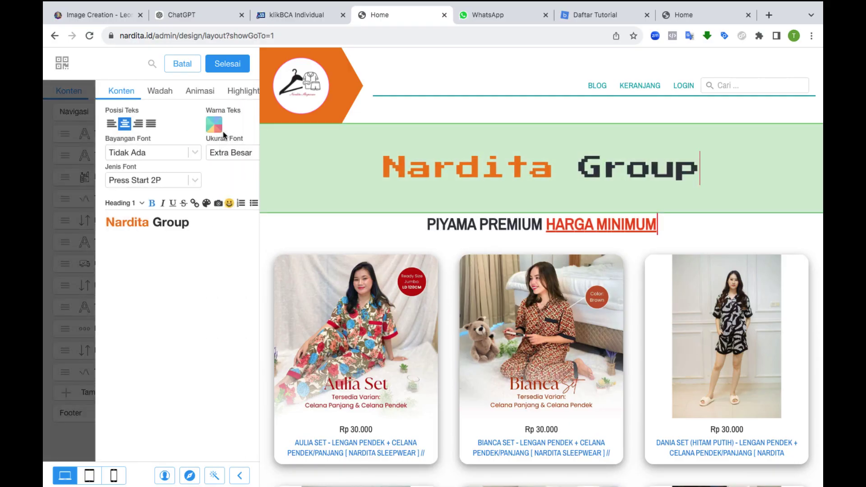
pyautogui.click(243, 64)
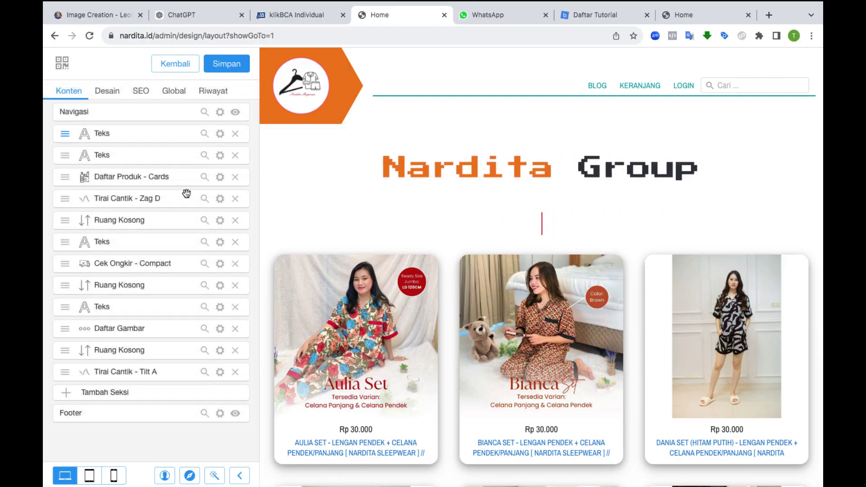
# Locate the Cek Ongkir - Compact section in the preview and view the section types available to add
pyautogui.click(204, 264)
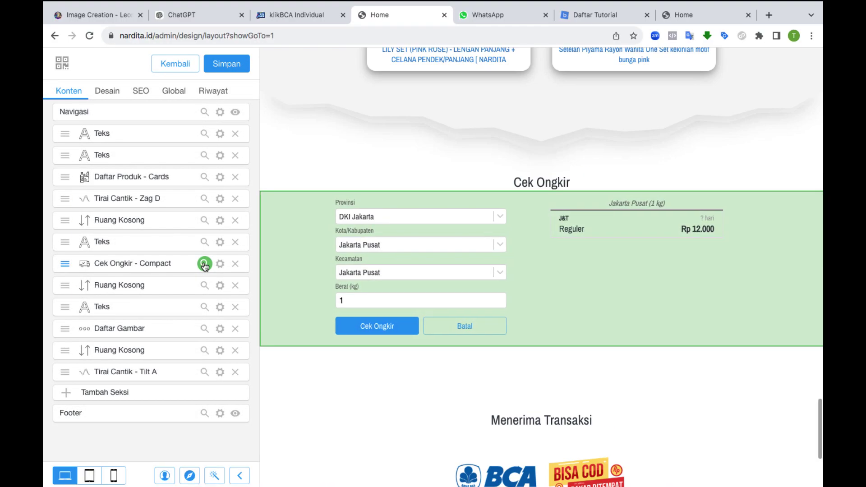
pyautogui.click(135, 394)
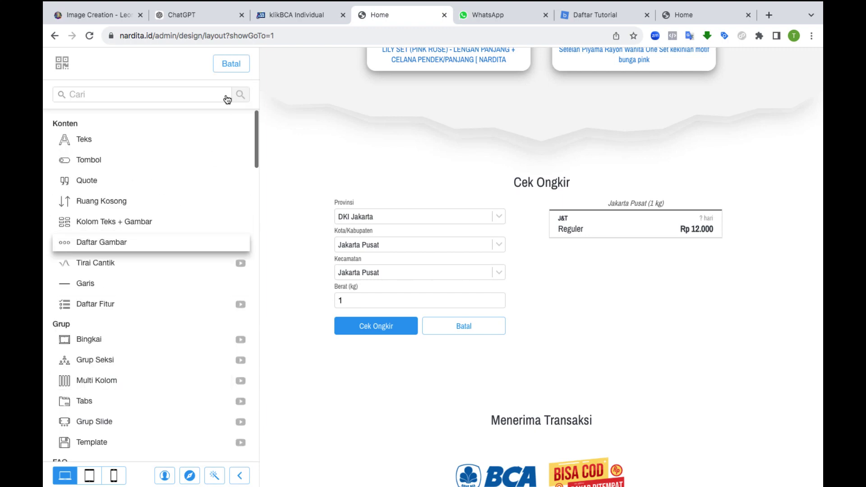
pyautogui.click(232, 70)
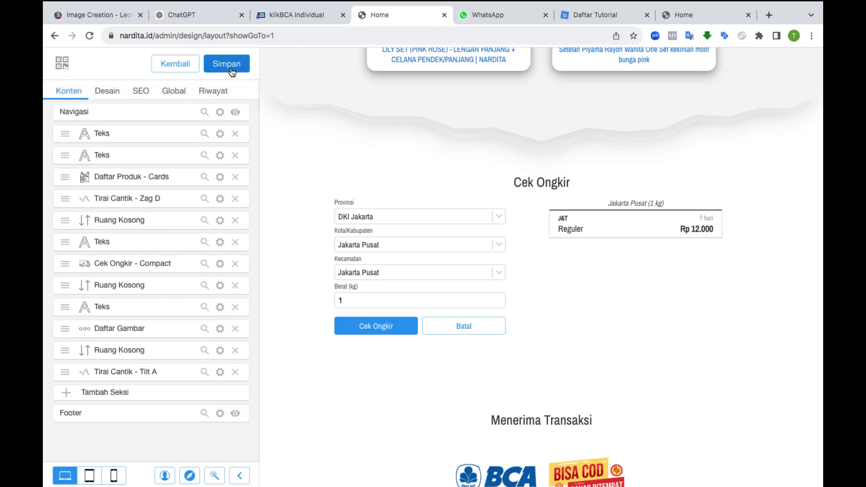
# Leave the homepage editor and start a new page under Halaman Tambahan
pyautogui.click(185, 64)
pyautogui.click(532, 98)
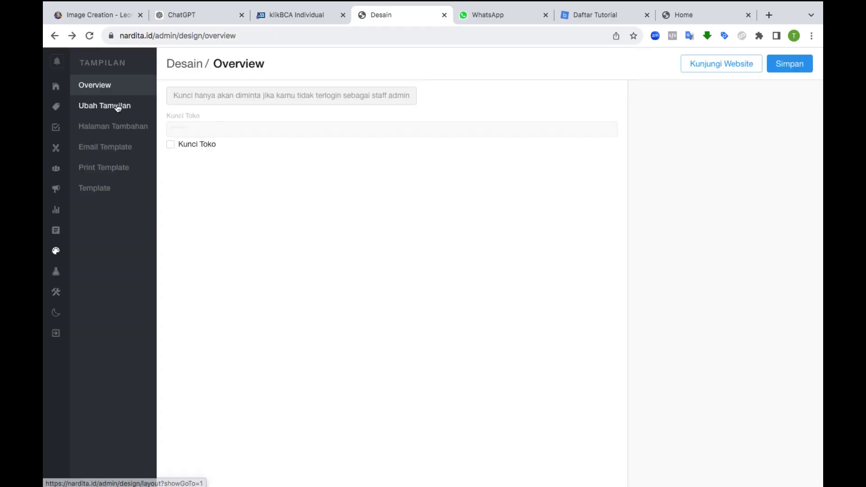
pyautogui.click(111, 129)
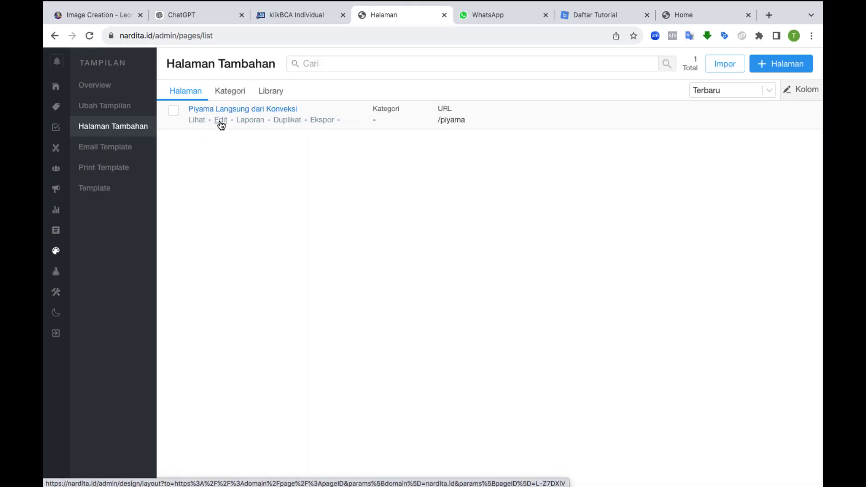
pyautogui.click(765, 67)
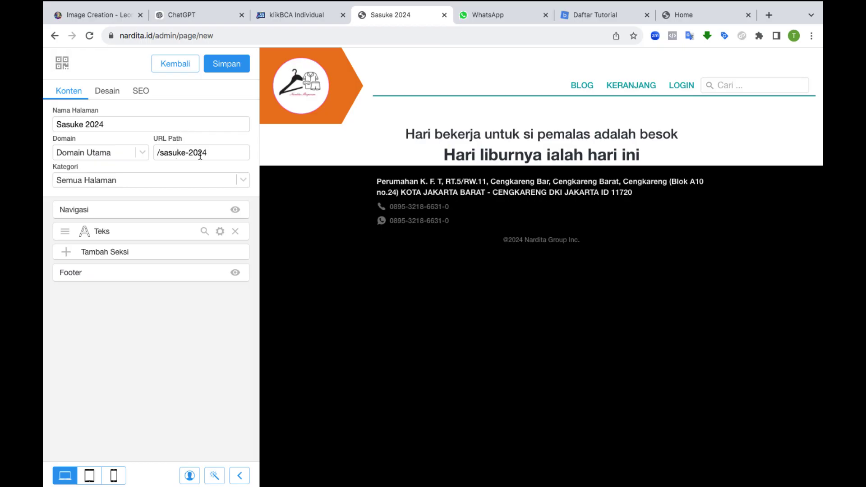
# Review the new page's URL path, available domain options and page name
pyautogui.tripleClick(181, 153)
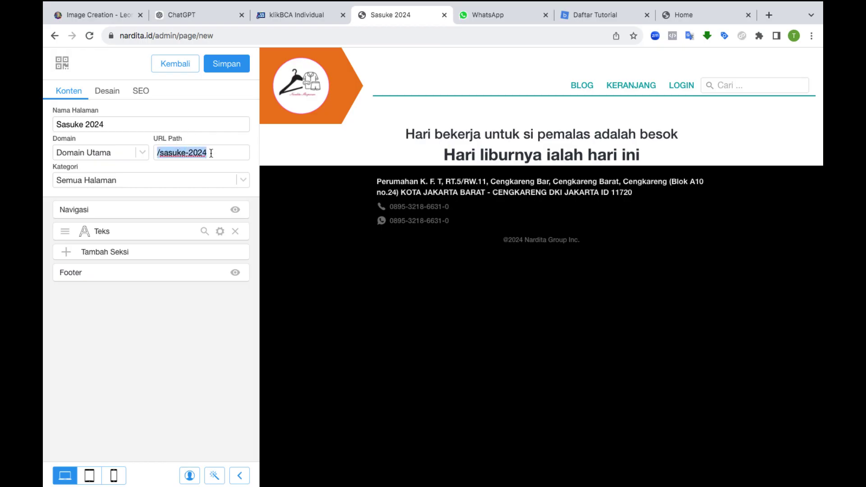
pyautogui.click(111, 157)
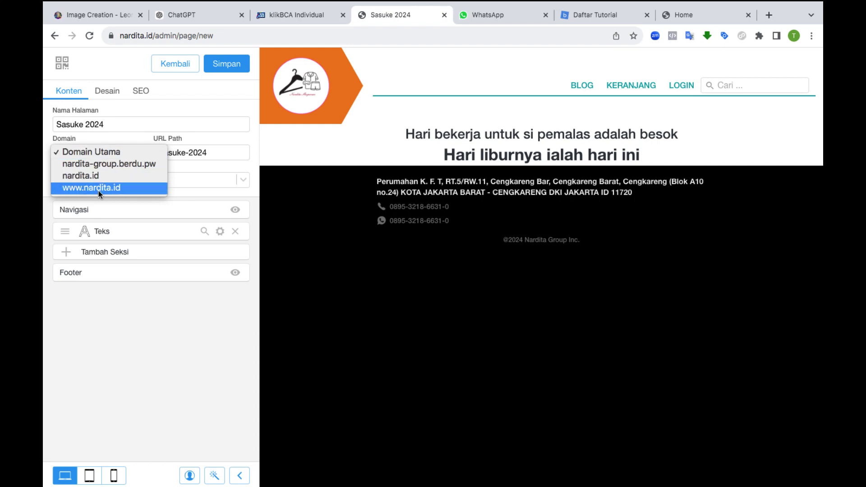
pyautogui.click(130, 138)
pyautogui.doubleClick(73, 122)
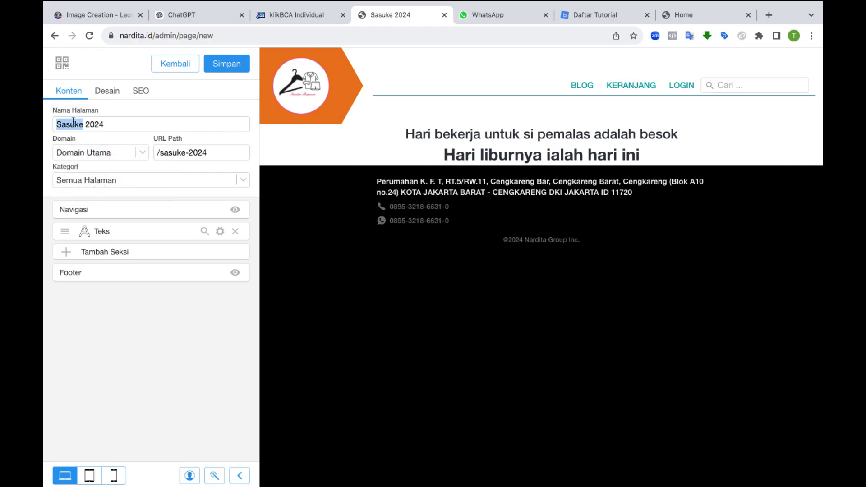
# Locate the new page's Teks section in the preview and view its content settings
pyautogui.click(204, 232)
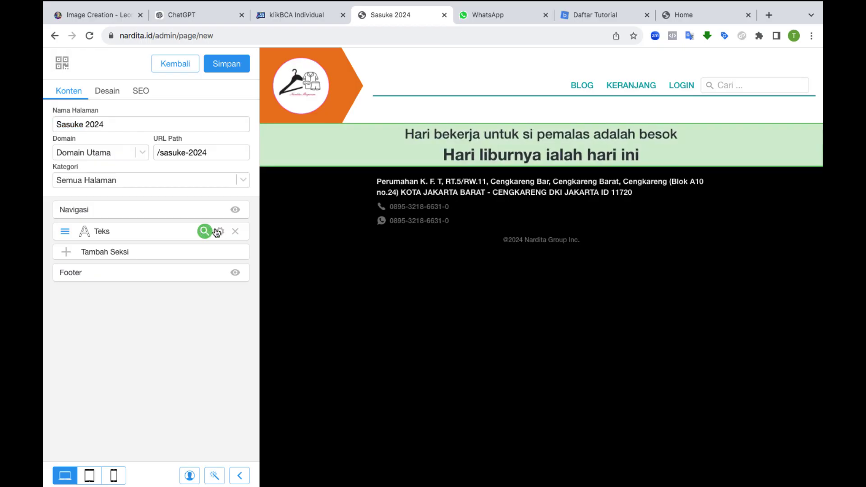
pyautogui.click(220, 231)
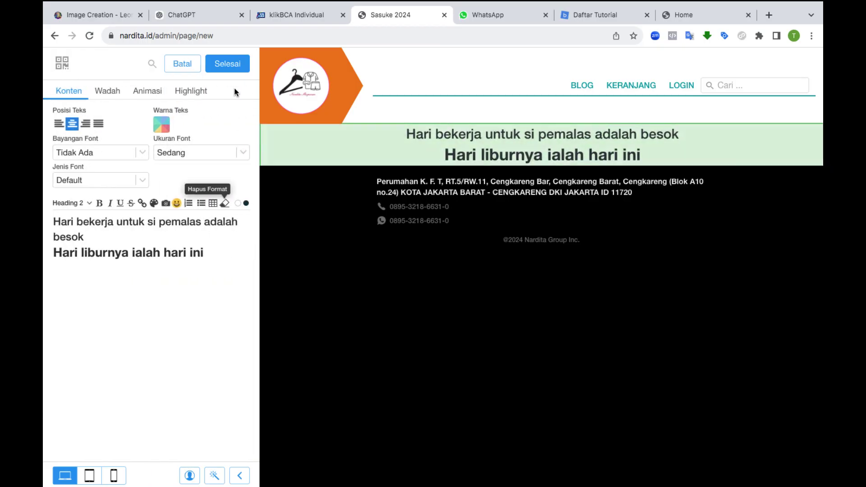
pyautogui.click(227, 63)
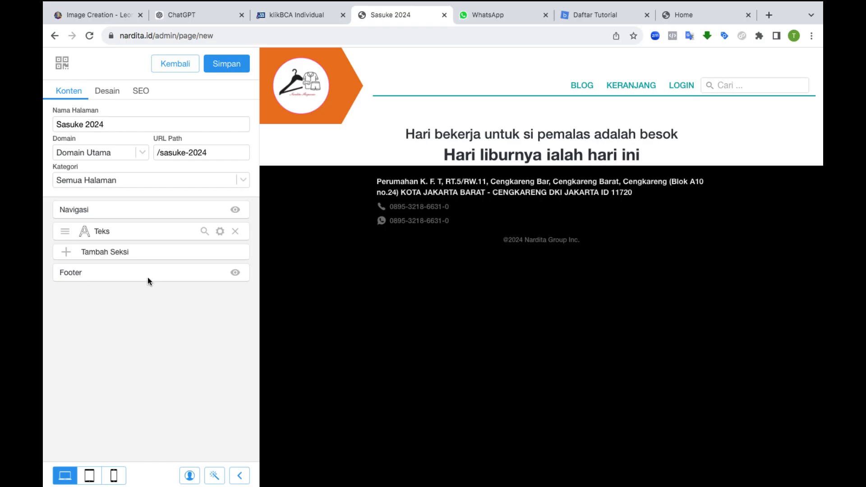
# Hide the page's Footer and Navigasi, and set the Teks section's Ruang Pengisi to 50 in its Wadah settings
pyautogui.click(235, 272)
pyautogui.click(238, 211)
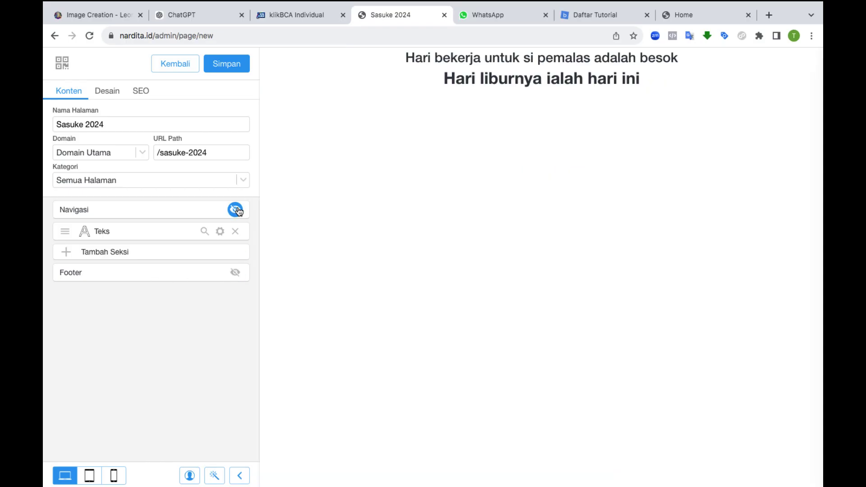
pyautogui.click(219, 234)
pyautogui.click(108, 93)
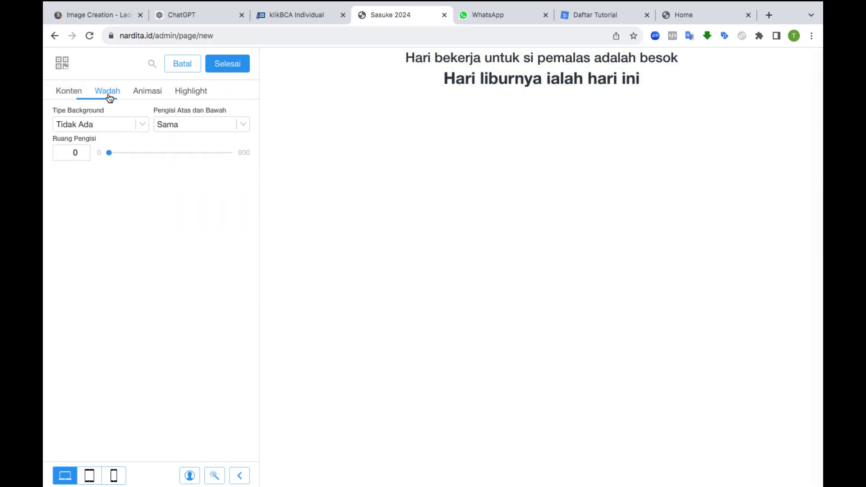
pyautogui.click(73, 155)
pyautogui.write('5')
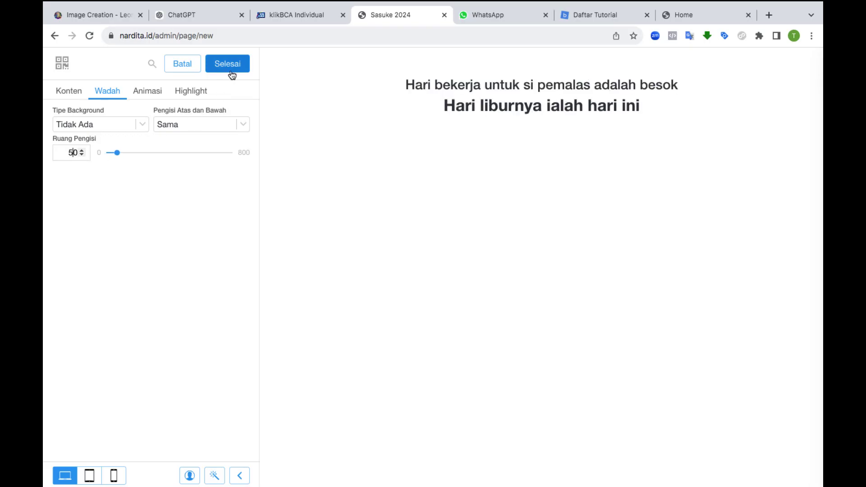
pyautogui.click(232, 73)
# Show the emoji choices in the Teks section's content editor, then close the section's settings
pyautogui.click(218, 231)
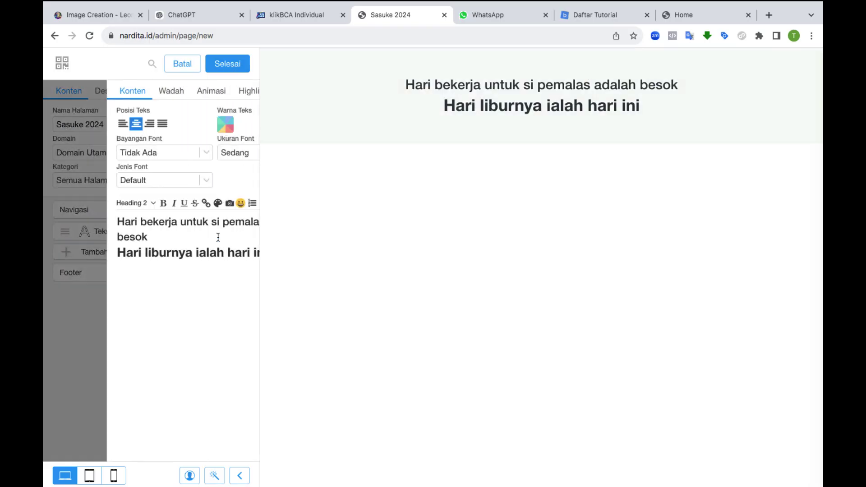
pyautogui.click(177, 203)
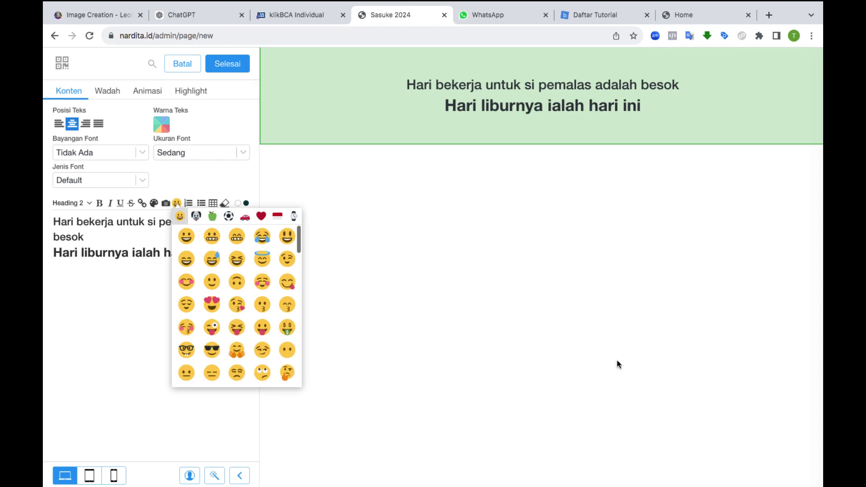
pyautogui.click(618, 363)
pyautogui.click(235, 68)
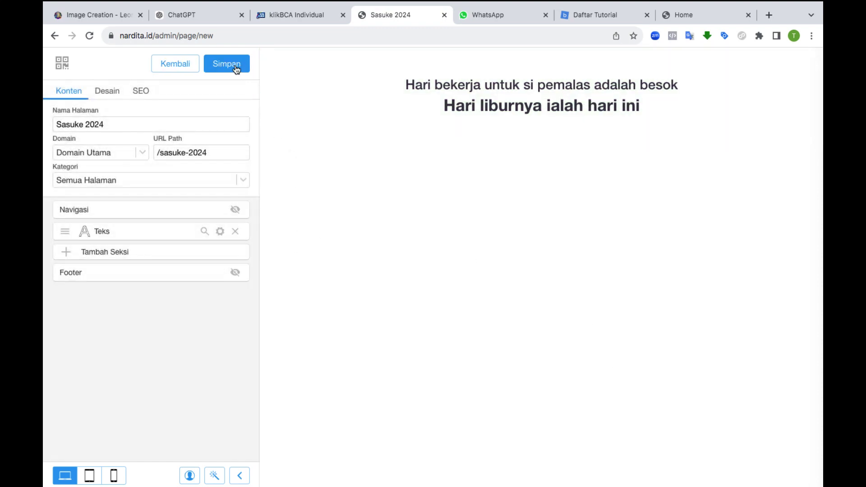
# Save the Sasuke 2024 page and return to the Halaman Tambahan list
pyautogui.click(227, 64)
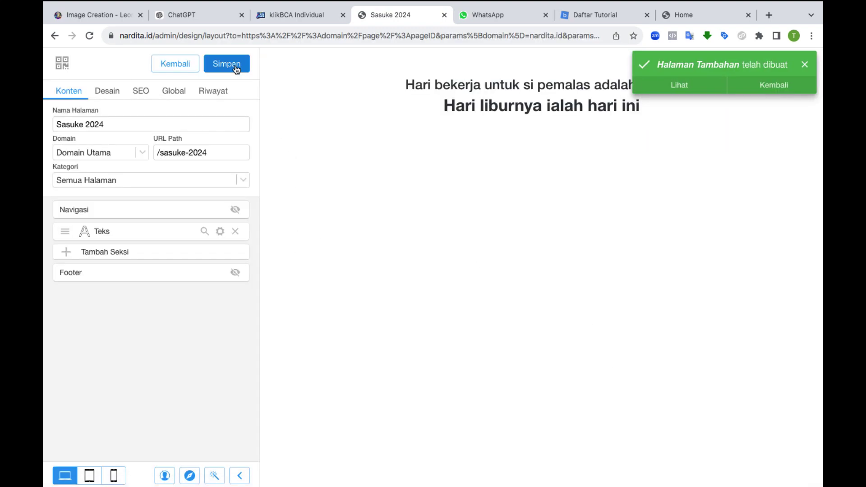
pyautogui.click(185, 65)
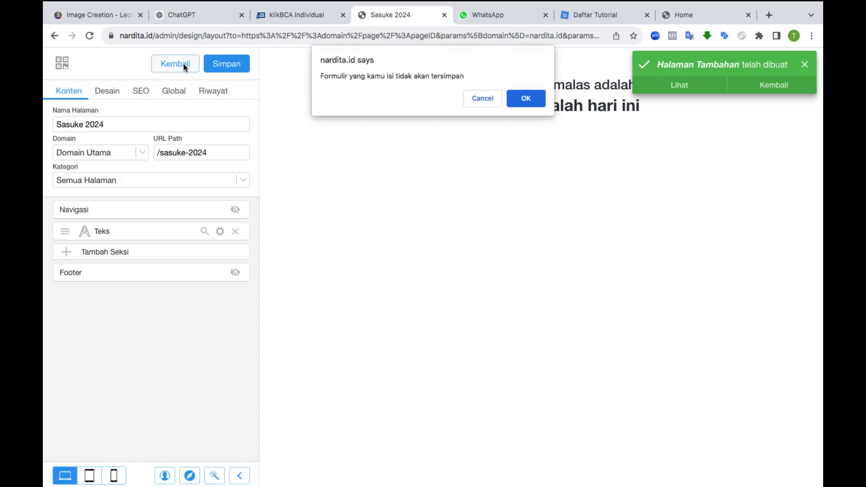
pyautogui.click(524, 100)
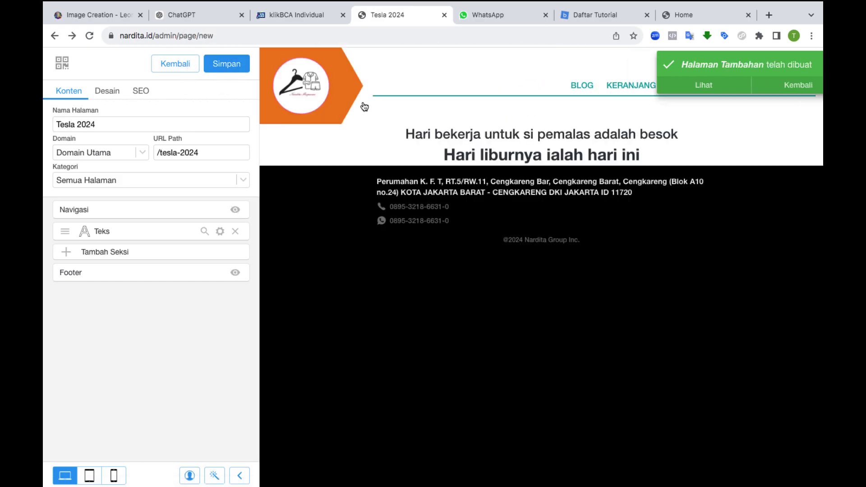
pyautogui.click(189, 66)
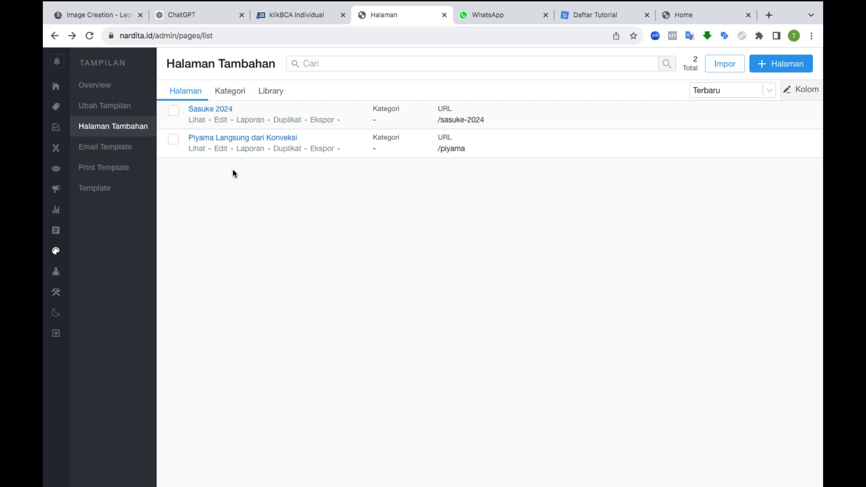
# Browse the Library of ready-made page templates in Halaman Tambahan
pyautogui.click(266, 95)
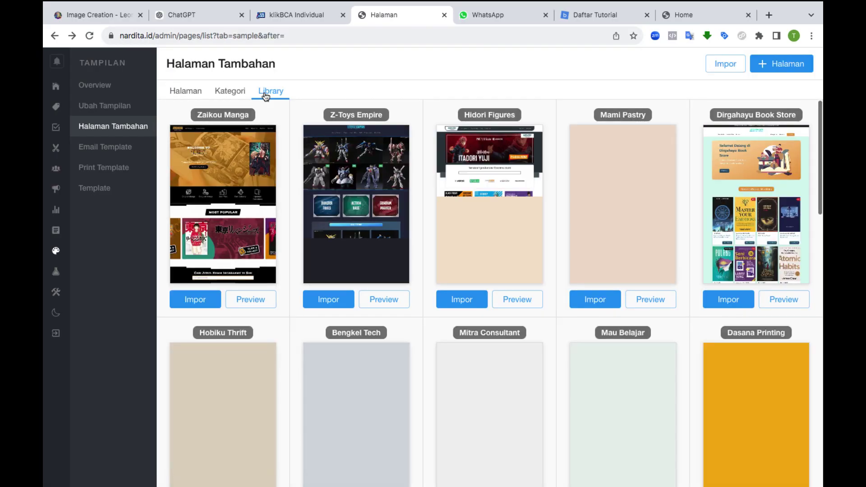
pyautogui.scroll(-7, 722, 243)
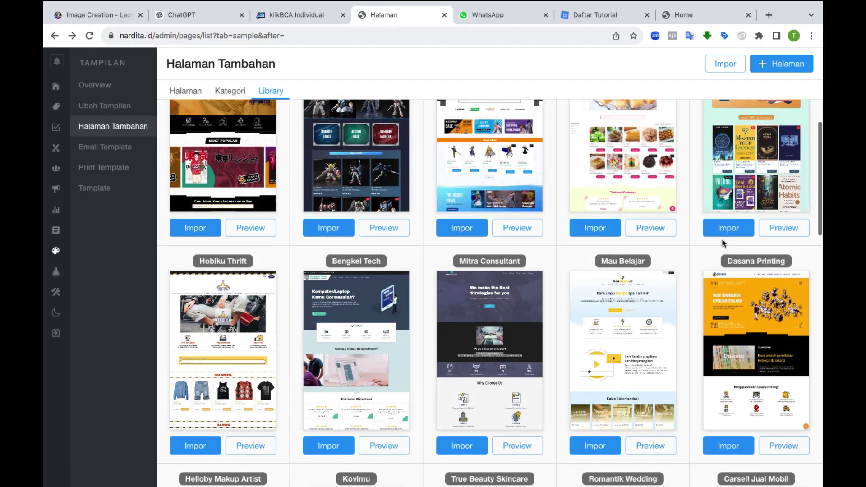
pyautogui.scroll(-10, 722, 243)
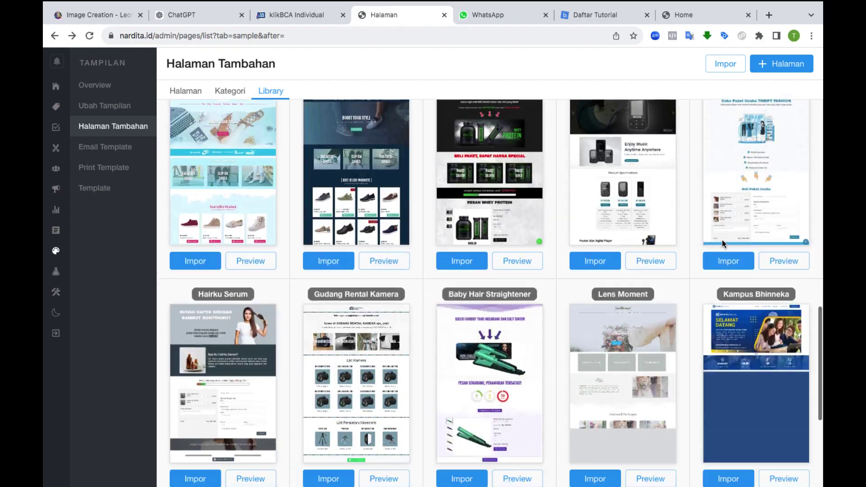
pyautogui.scroll(-4, 481, 291)
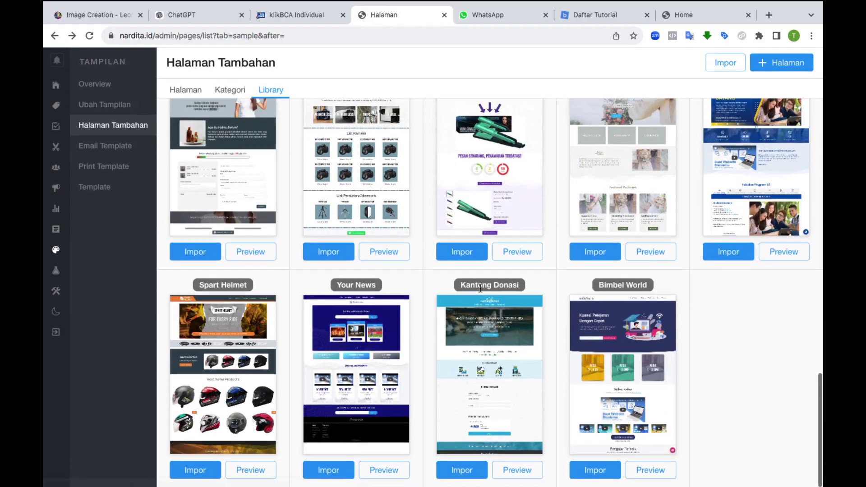
pyautogui.scroll(4, 481, 291)
pyautogui.scroll(15, 480, 289)
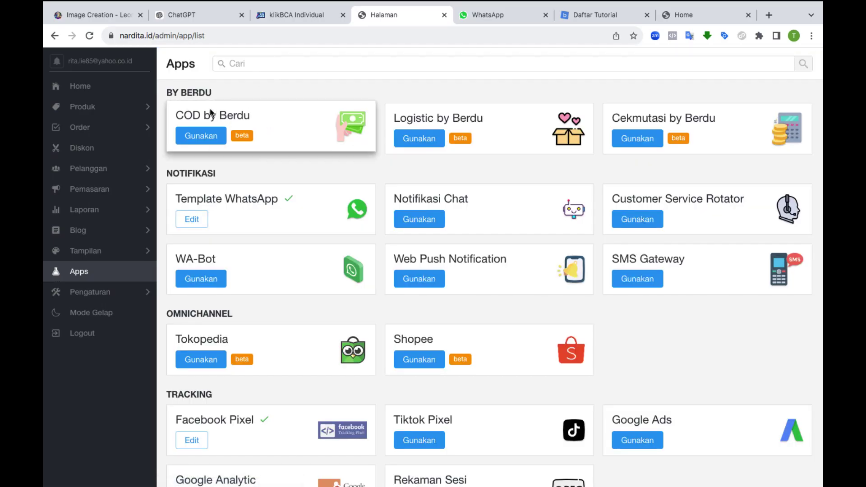
# Look through the available Apps, including the notification, omnichannel, tracking and offline conversion integrations
pyautogui.scroll(-4, 268, 198)
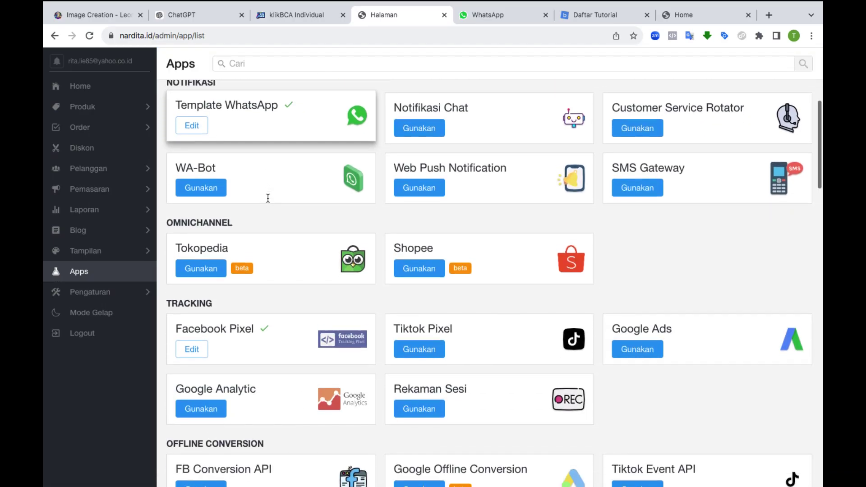
pyautogui.scroll(-2, 268, 198)
pyautogui.scroll(3, 268, 202)
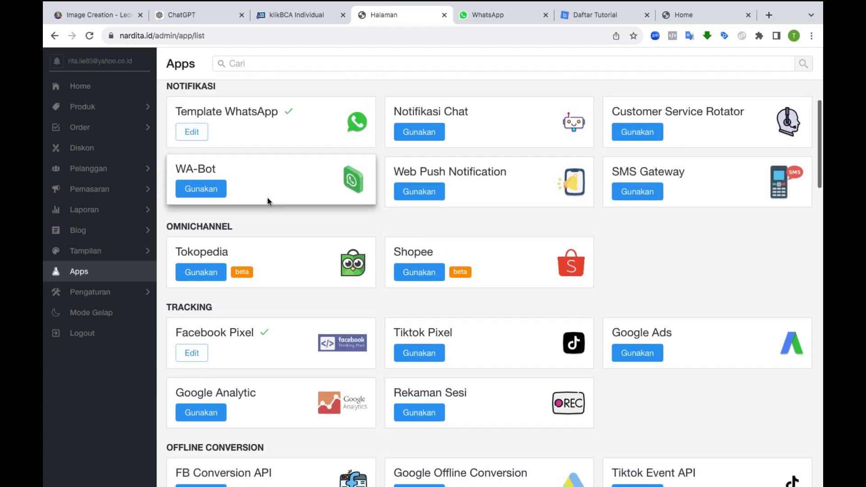
pyautogui.scroll(-6, 268, 201)
pyautogui.scroll(10, 267, 201)
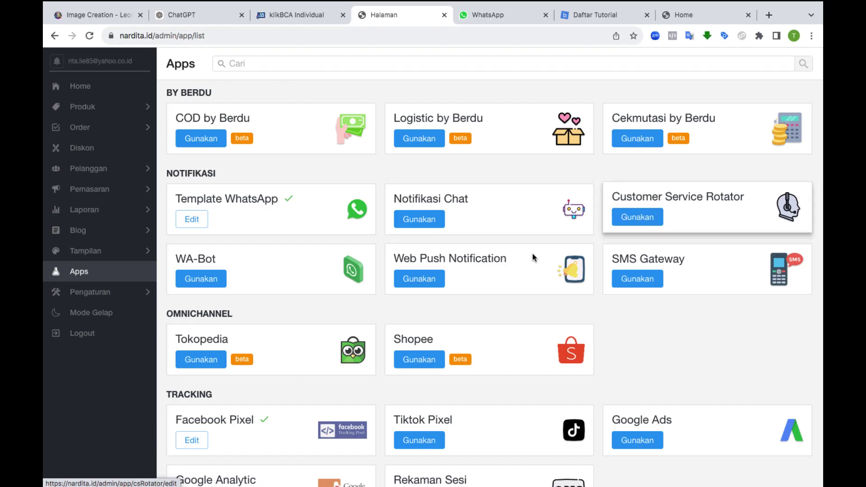
pyautogui.scroll(-3, 531, 254)
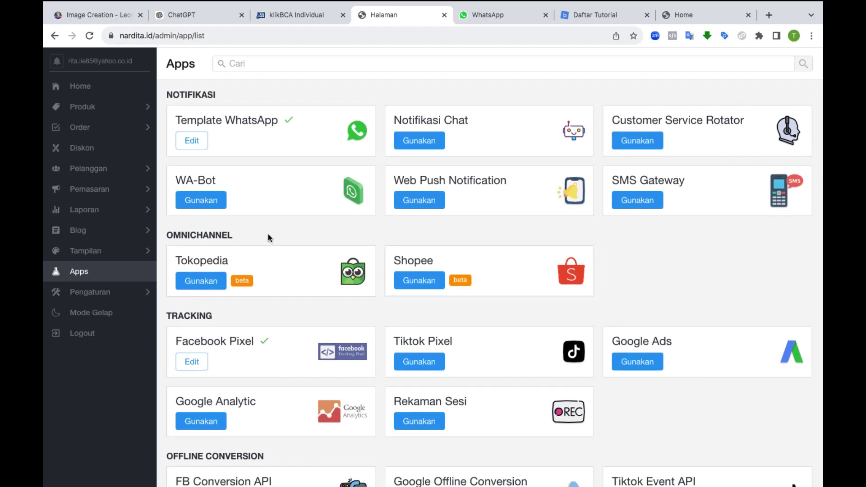
# Review the store's General settings and show the available Mata Uang currencies, keeping the current choice
pyautogui.click(116, 297)
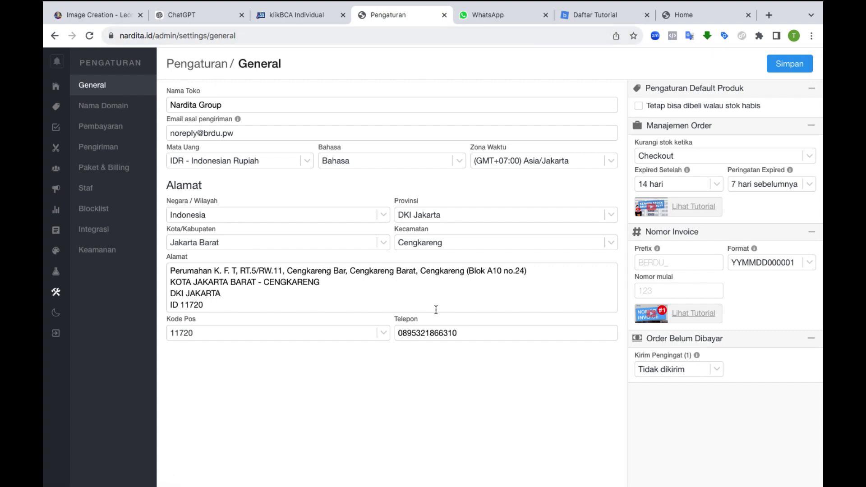
pyautogui.click(234, 161)
pyautogui.click(381, 352)
pyautogui.click(224, 160)
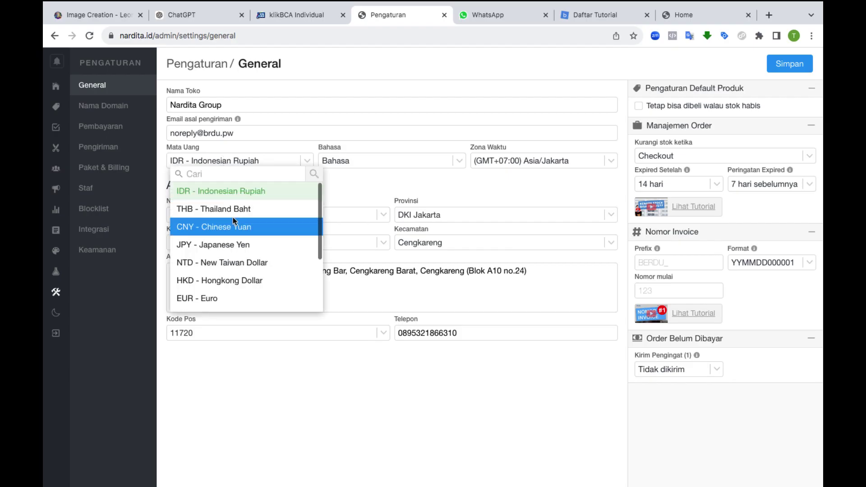
pyautogui.click(272, 365)
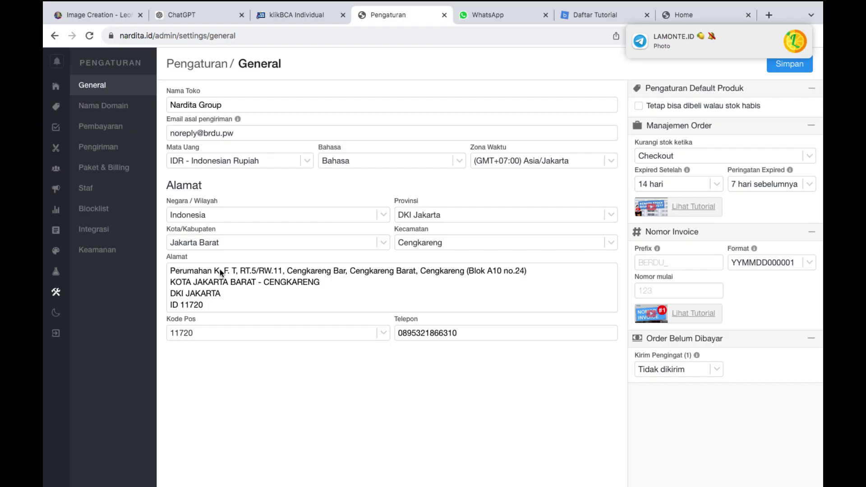
# View the store's domains and check the purchase availability of new domain names for "abyd" and "abc store"
pyautogui.click(99, 104)
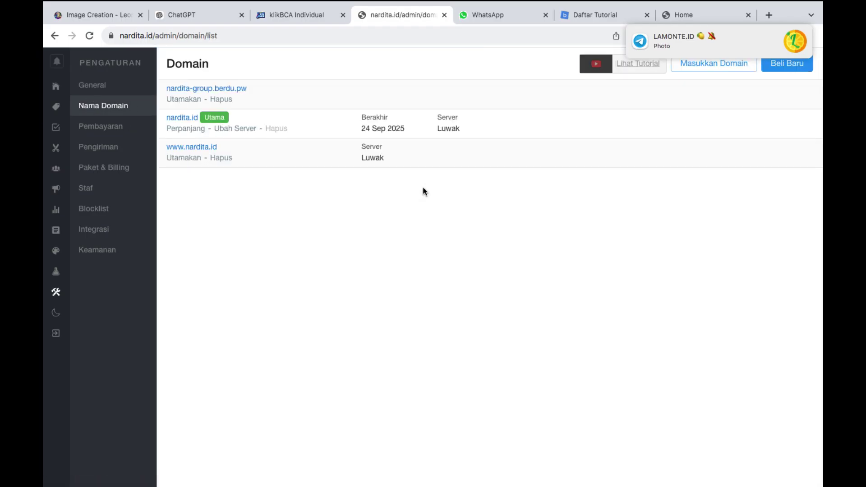
pyautogui.click(782, 66)
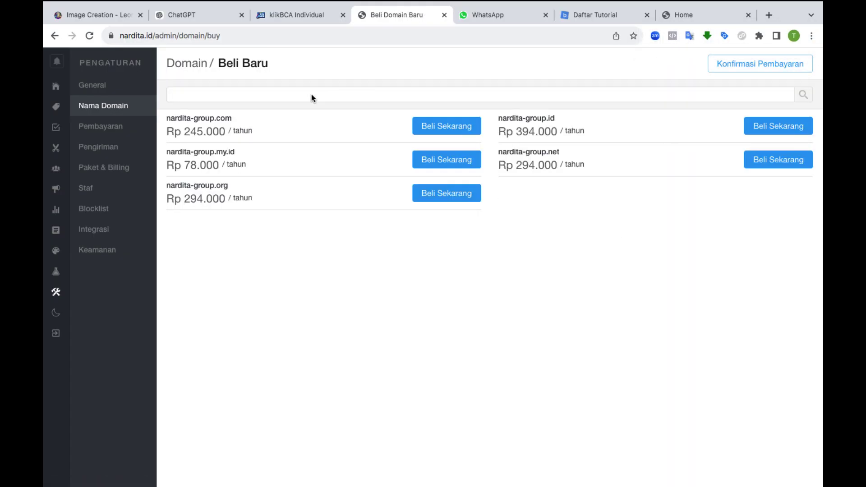
pyautogui.write('abyd')
pyautogui.click(803, 99)
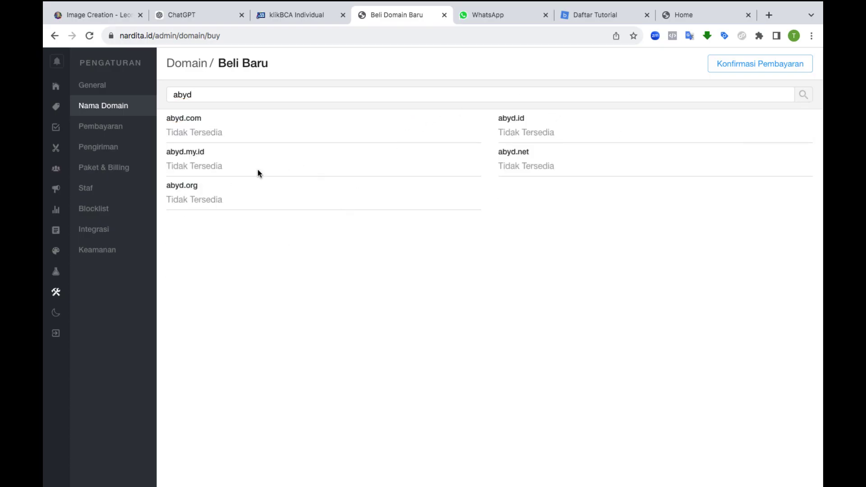
pyautogui.doubleClick(212, 96)
pyautogui.write('abc store')
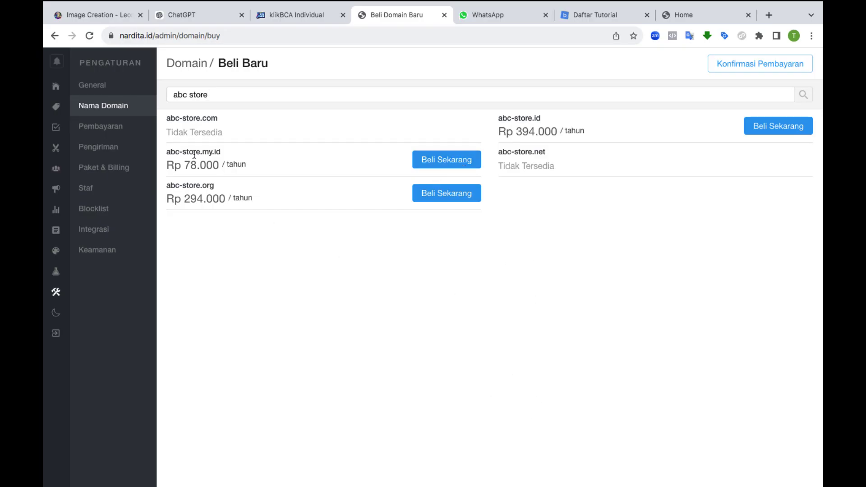
# Review the payment methods that can be added and the courier options of the Kurir Indonesia shipping method
pyautogui.click(130, 129)
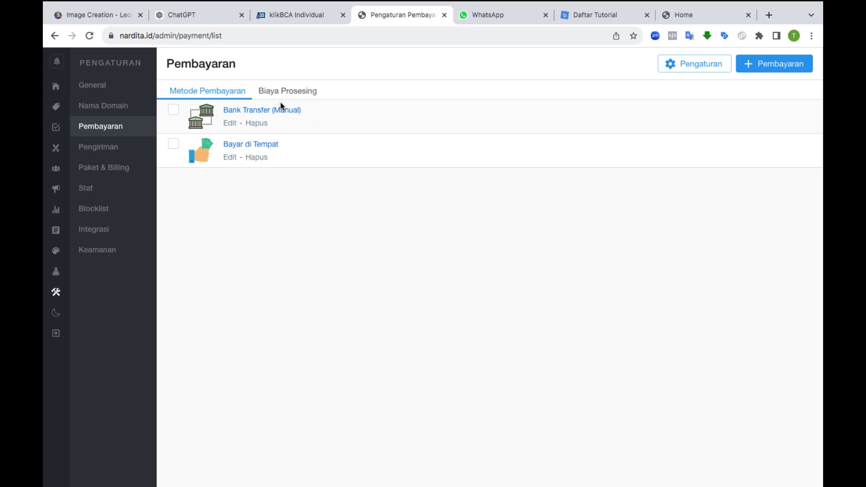
pyautogui.click(753, 65)
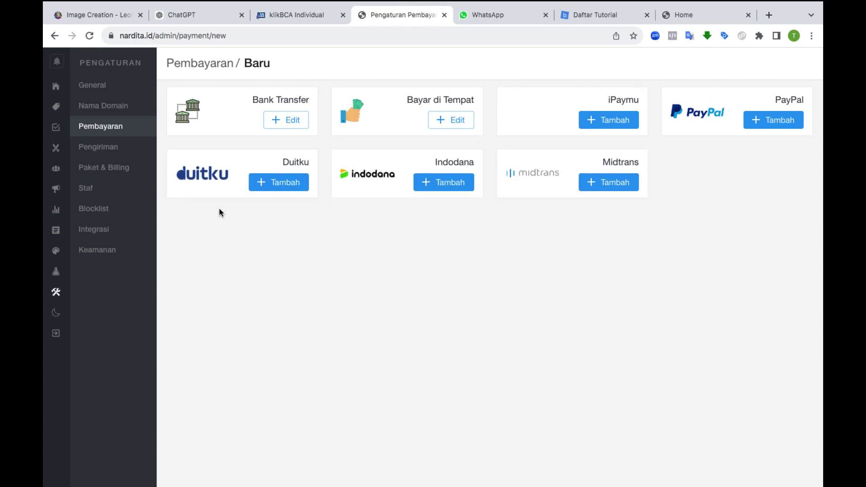
pyautogui.click(123, 148)
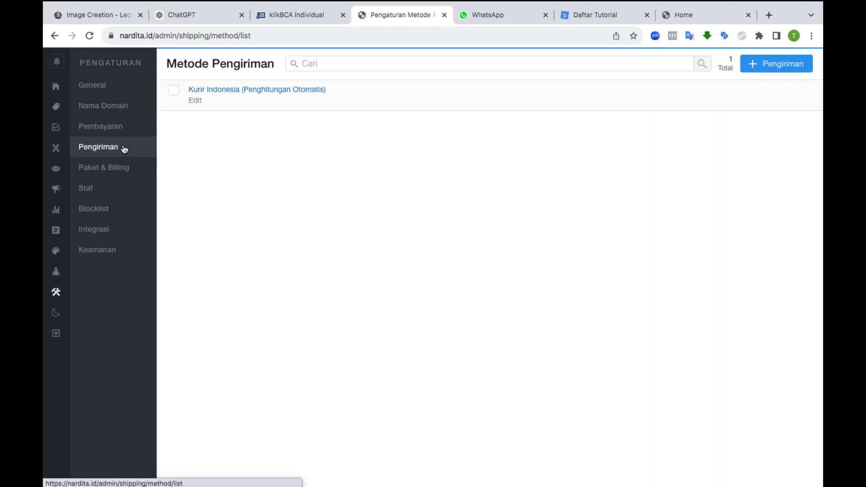
pyautogui.click(195, 101)
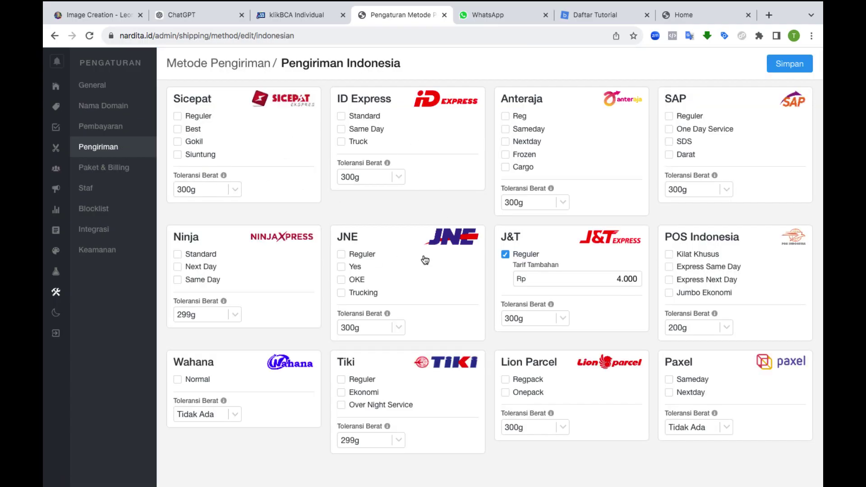
# Review the store's Paket & Billing, Staf, Blocklist, Integrasi and Keamanan settings
pyautogui.click(127, 172)
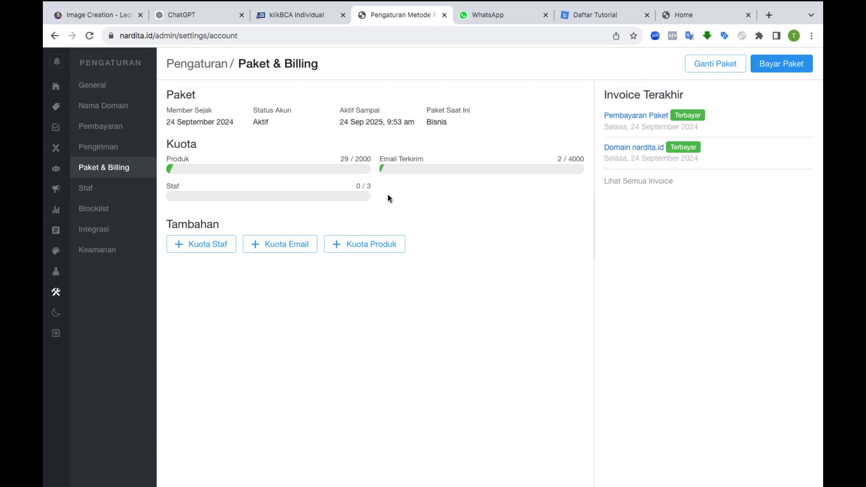
pyautogui.click(97, 197)
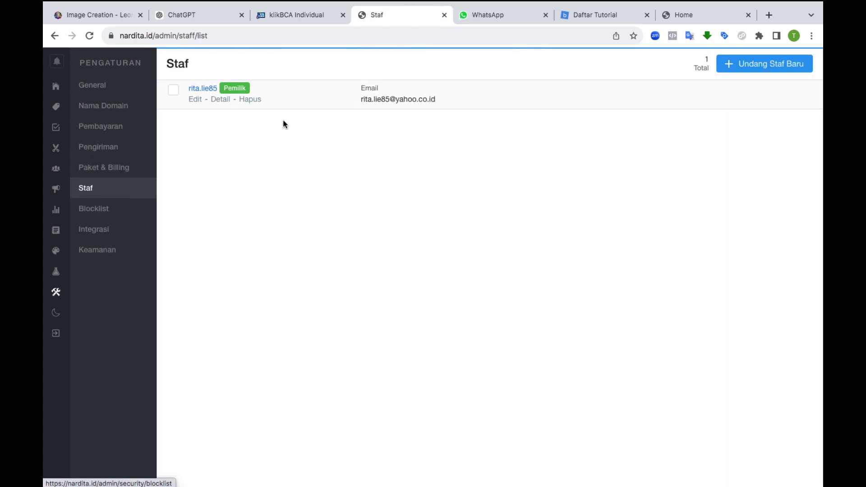
pyautogui.click(116, 208)
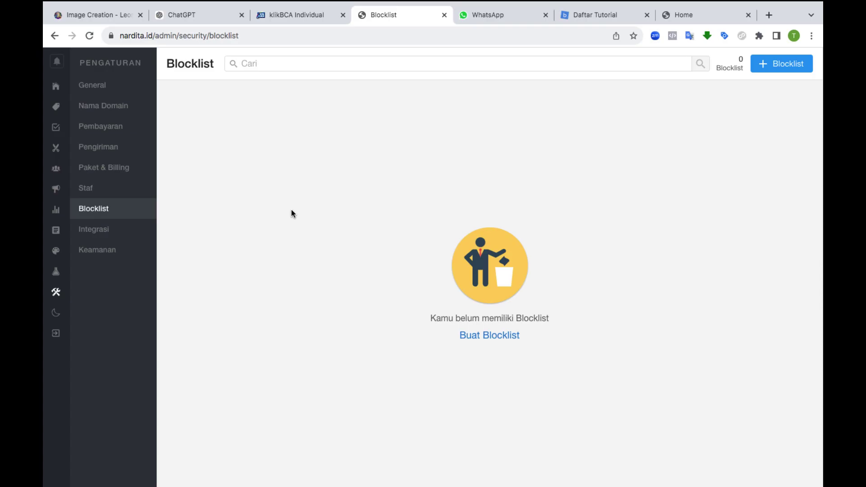
pyautogui.click(128, 229)
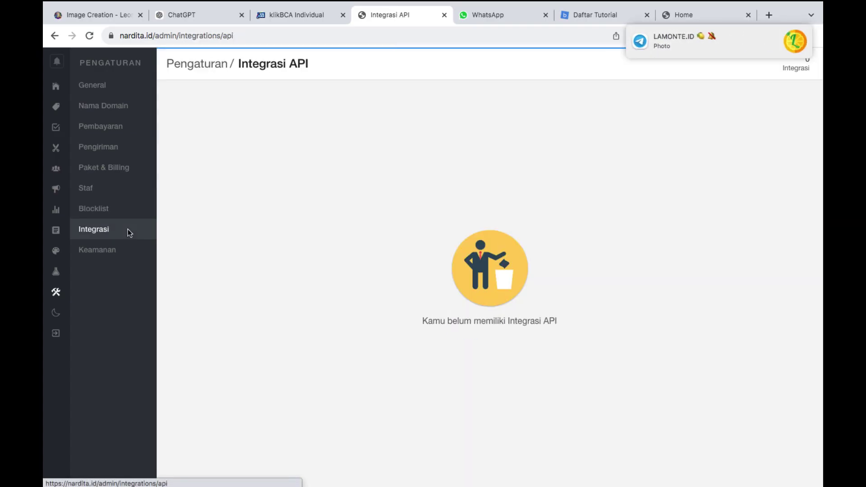
pyautogui.click(97, 250)
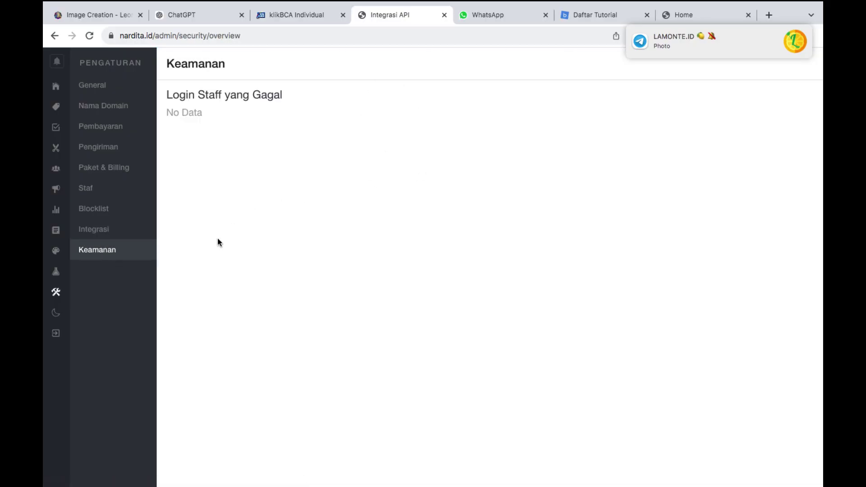
# Switch the admin to Mode Gelap and back to the light display
pyautogui.click(56, 313)
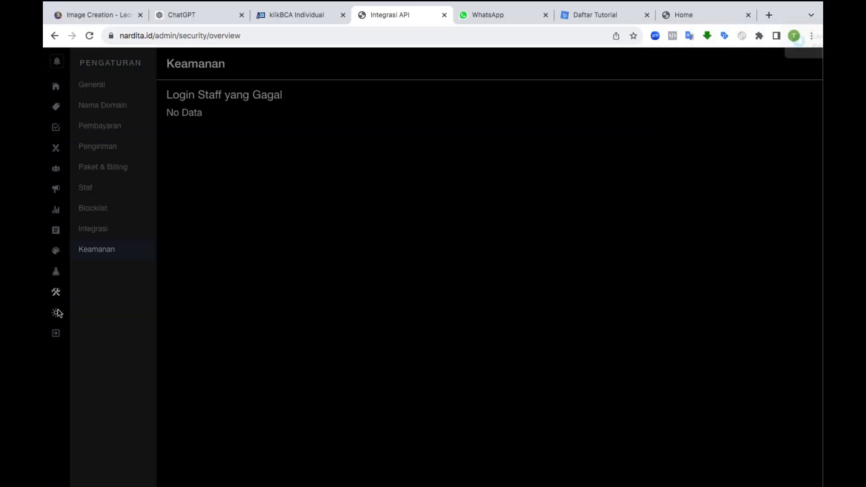
pyautogui.click(56, 312)
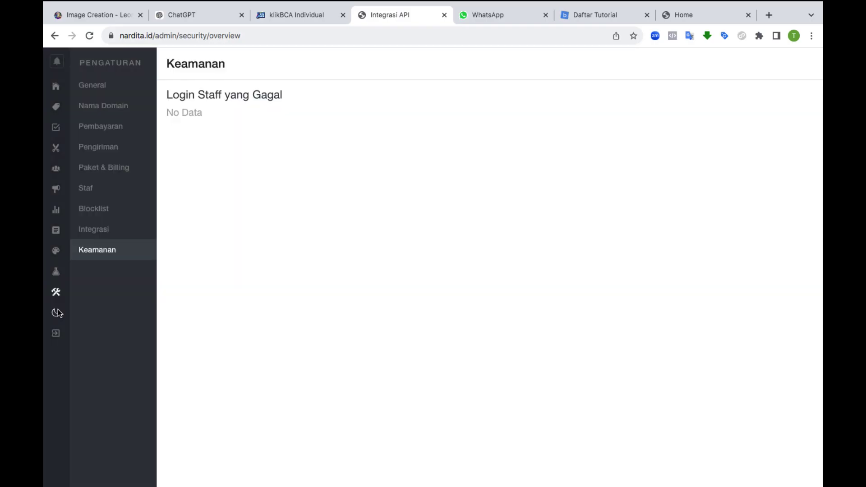